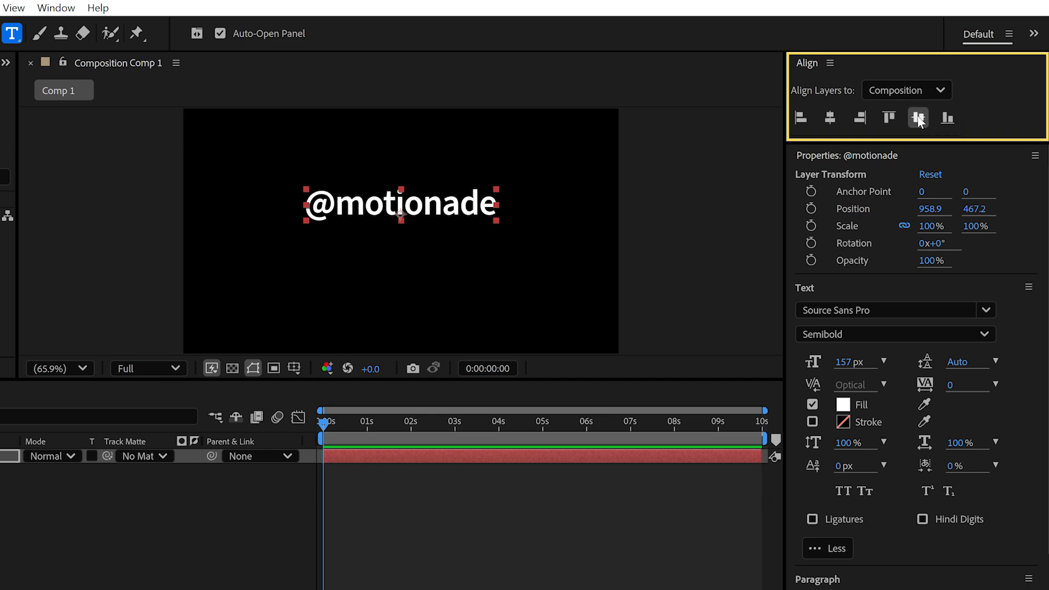
{"action": "left_click", "coordinate": [918, 117]}
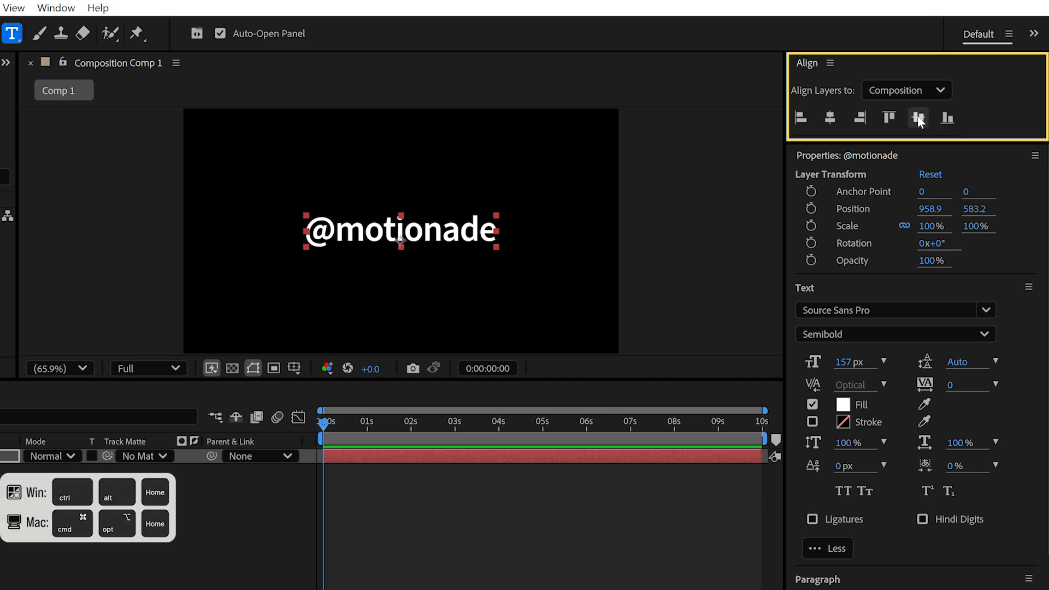
{"action": "key", "text": "ctrl+alt+Home"}
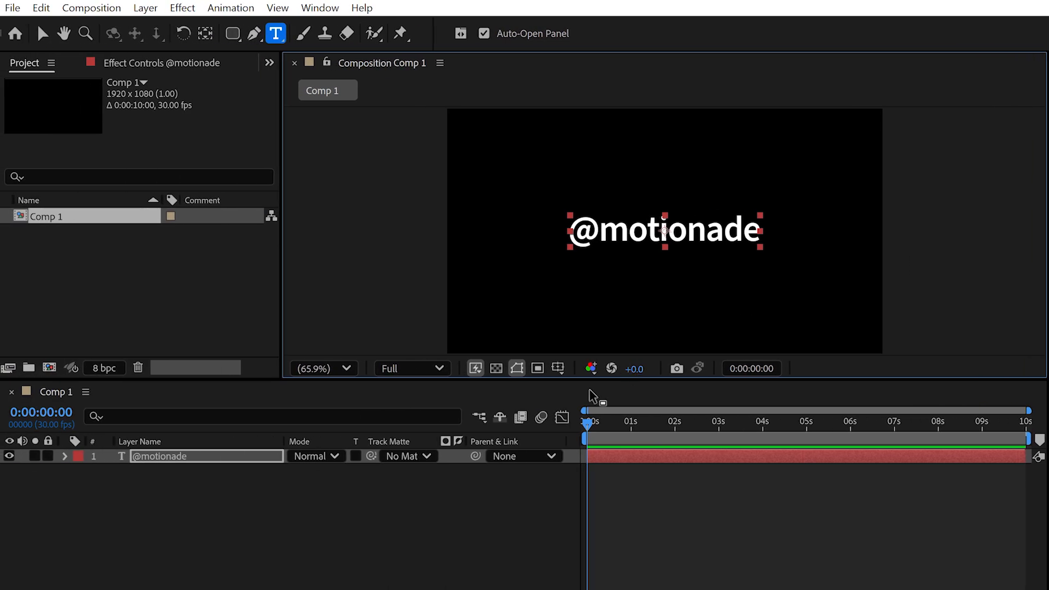
{"action": "left_click", "coordinate": [260, 461]}
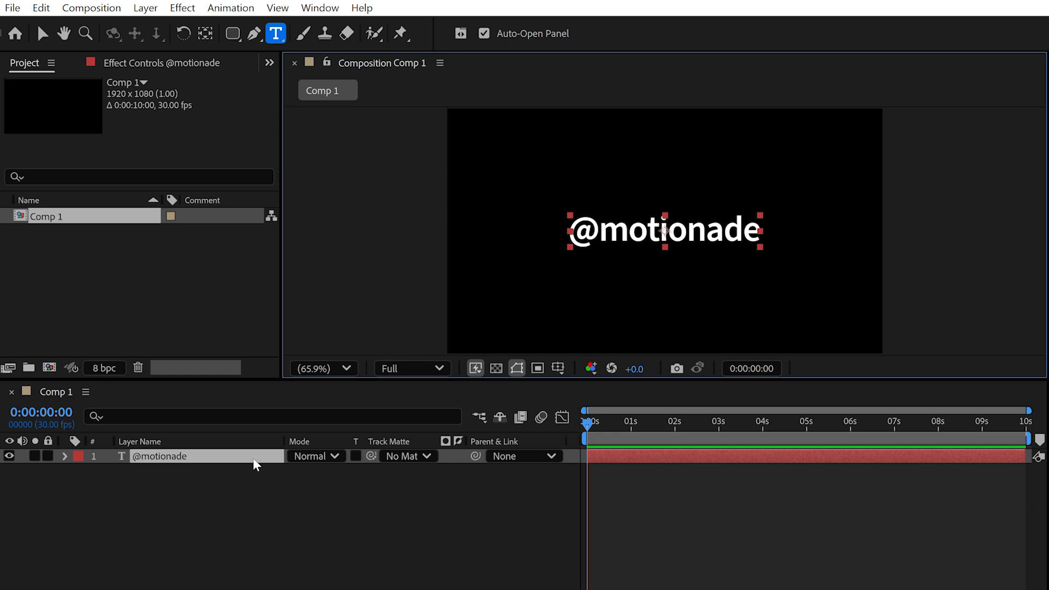
{"action": "right_click", "coordinate": [258, 464]}
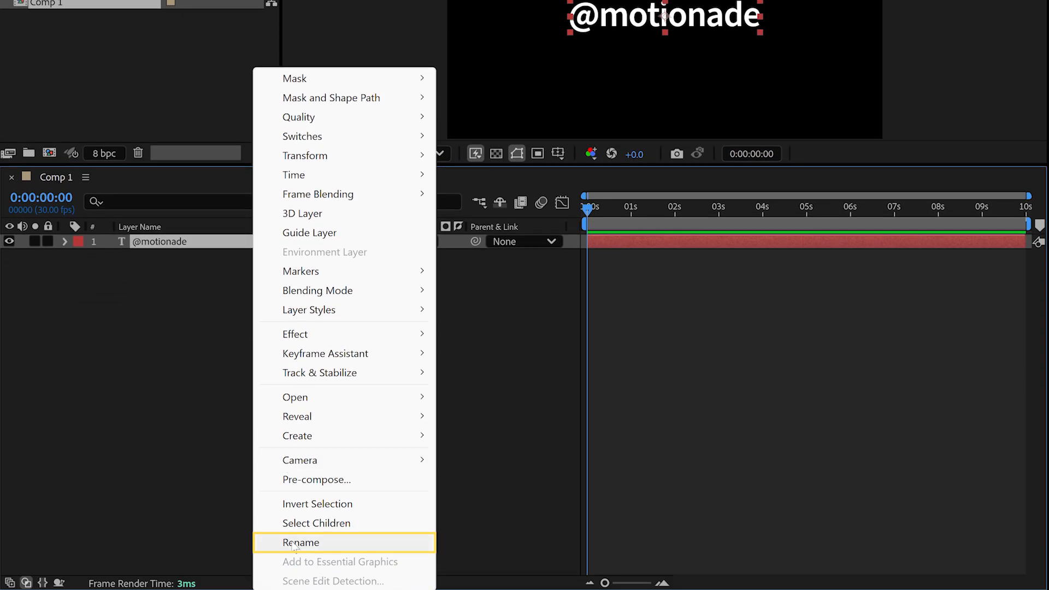
{"action": "left_click", "coordinate": [296, 544]}
{"action": "type", "text": "Text"}
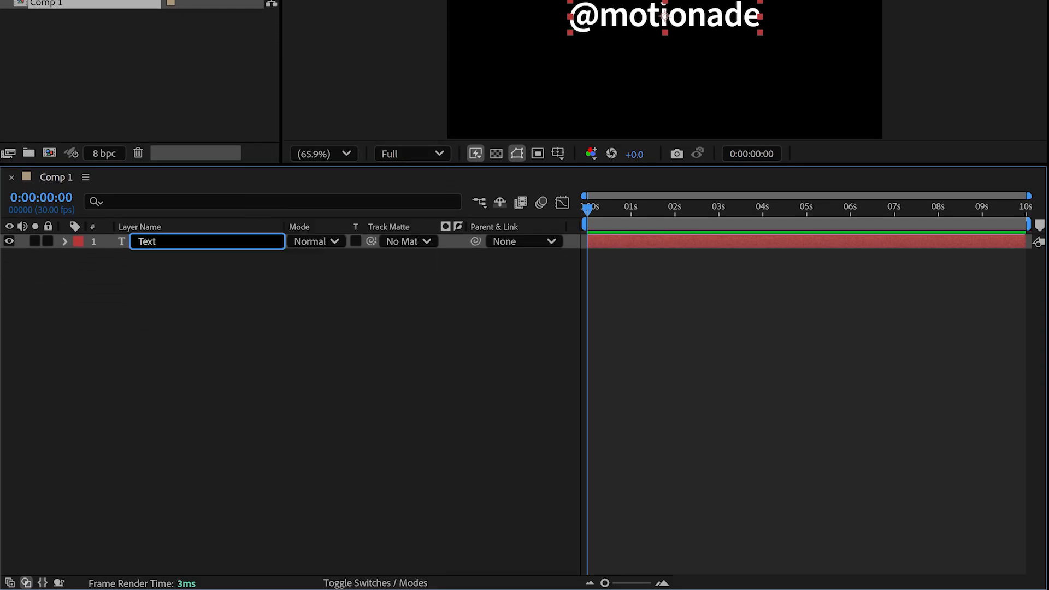
{"action": "left_click", "coordinate": [257, 456]}
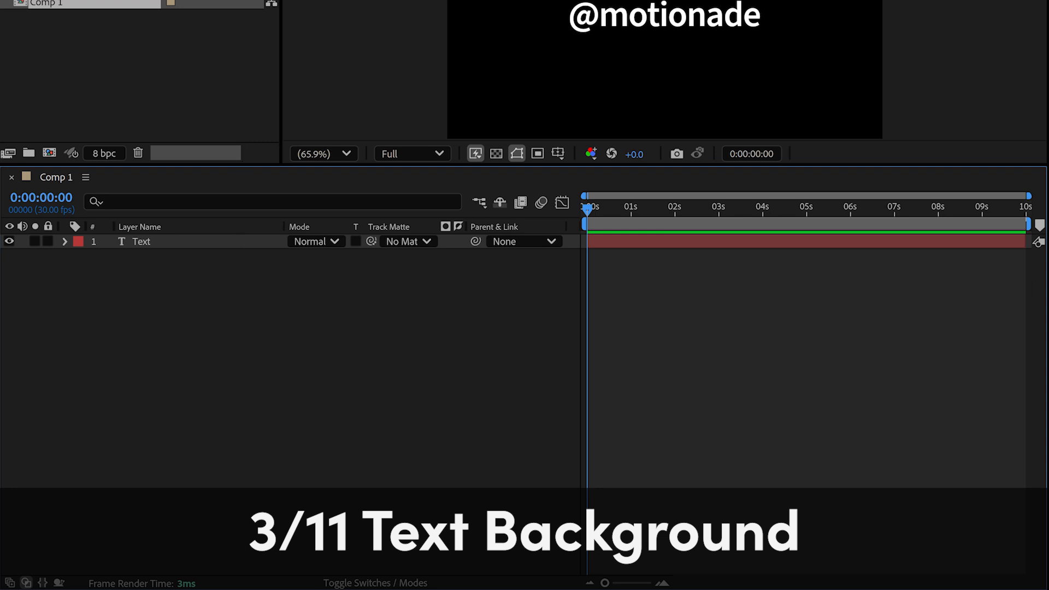
{"action": "left_click", "coordinate": [228, 14]}
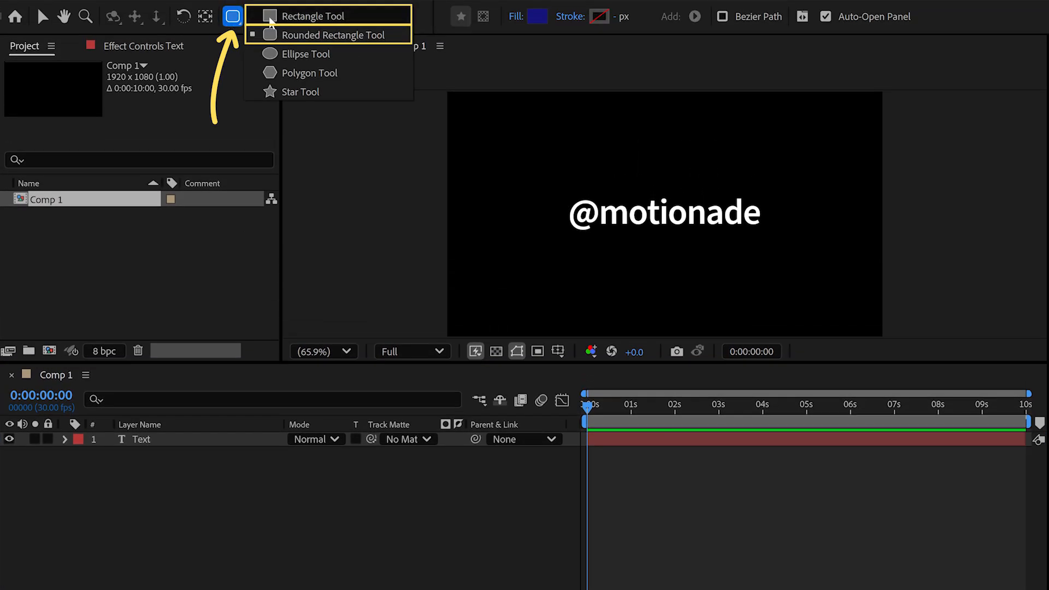
{"action": "left_click", "coordinate": [271, 44]}
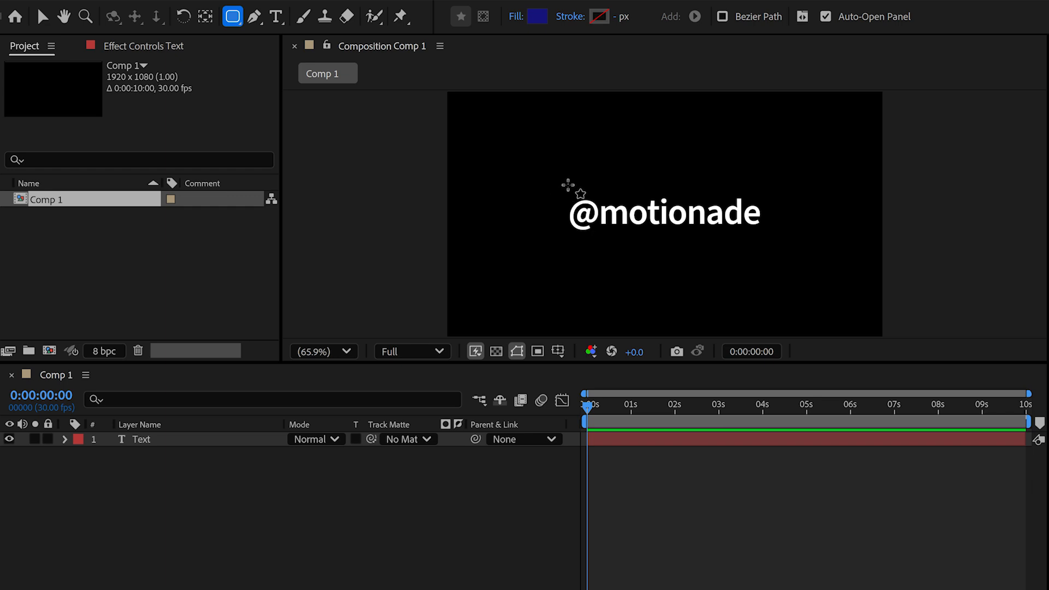
{"action": "left_click_drag", "start_coordinate": [567, 182], "coordinate": [794, 247]}
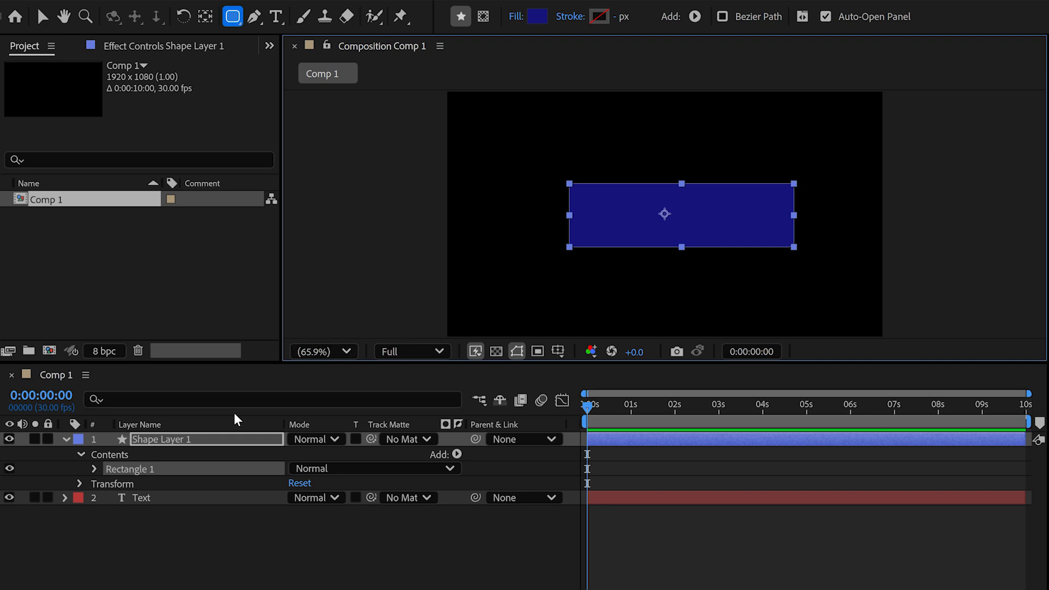
Step: Rename the new shape layer as "Text Background" and move it beneath the Text layer
{"action": "left_click", "coordinate": [225, 439]}
{"action": "key", "text": "Return"}
{"action": "type", "text": "Text Background"}
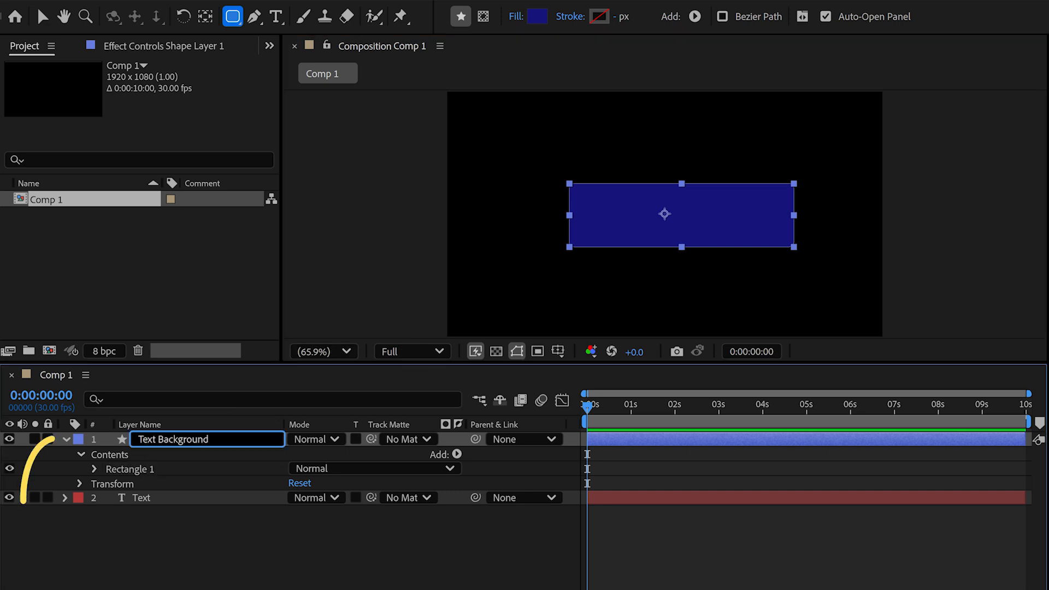
{"action": "key", "text": "Return"}
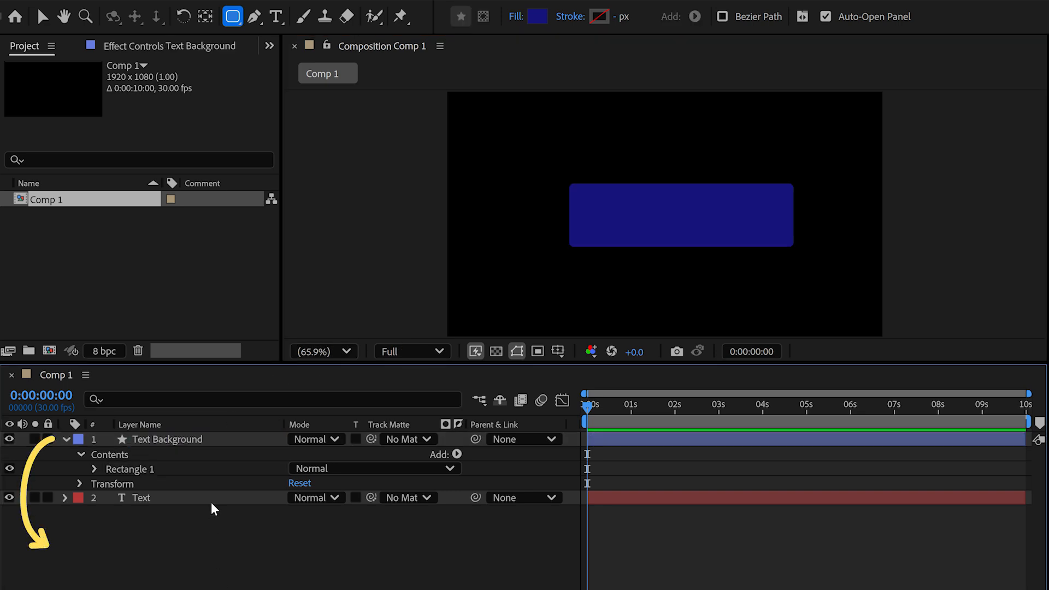
{"action": "left_click_drag", "start_coordinate": [202, 443], "coordinate": [204, 543]}
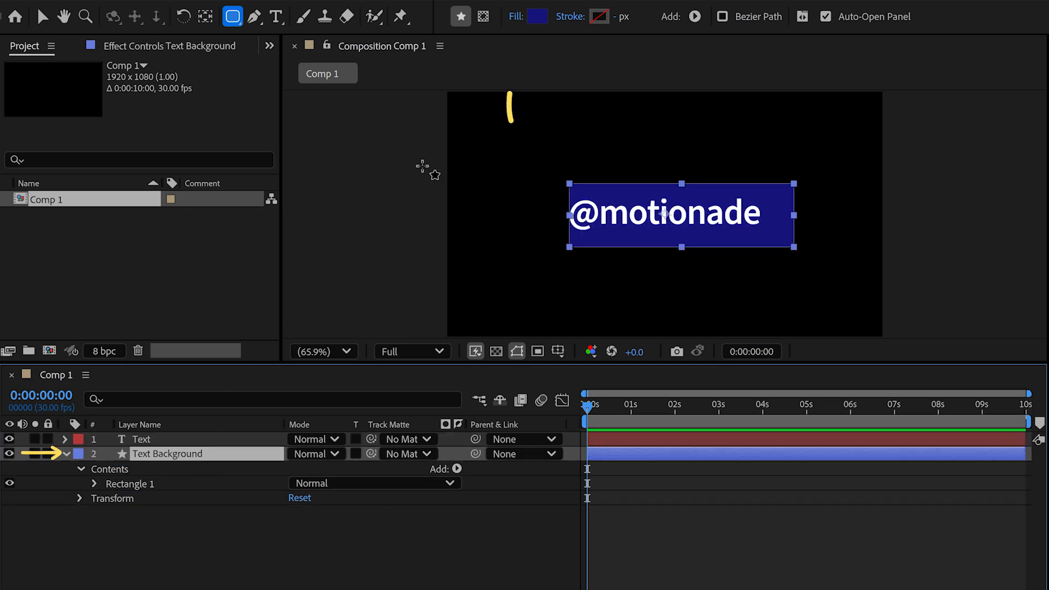
Step: Set the Text Background shape's fill color to white (FFFFFF)
{"action": "left_click", "coordinate": [535, 21]}
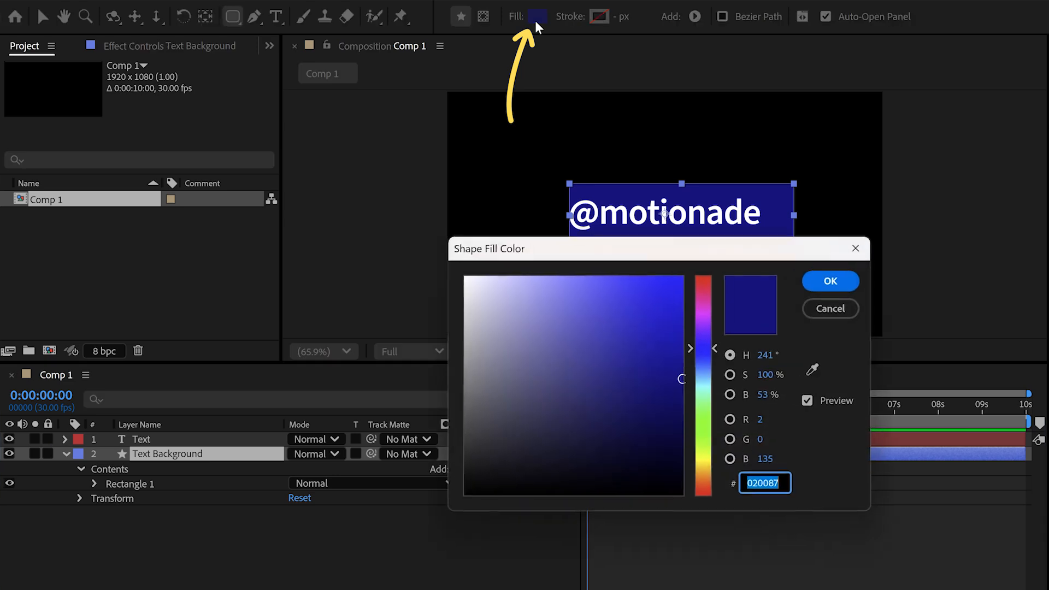
{"action": "left_click_drag", "start_coordinate": [499, 300], "coordinate": [417, 241]}
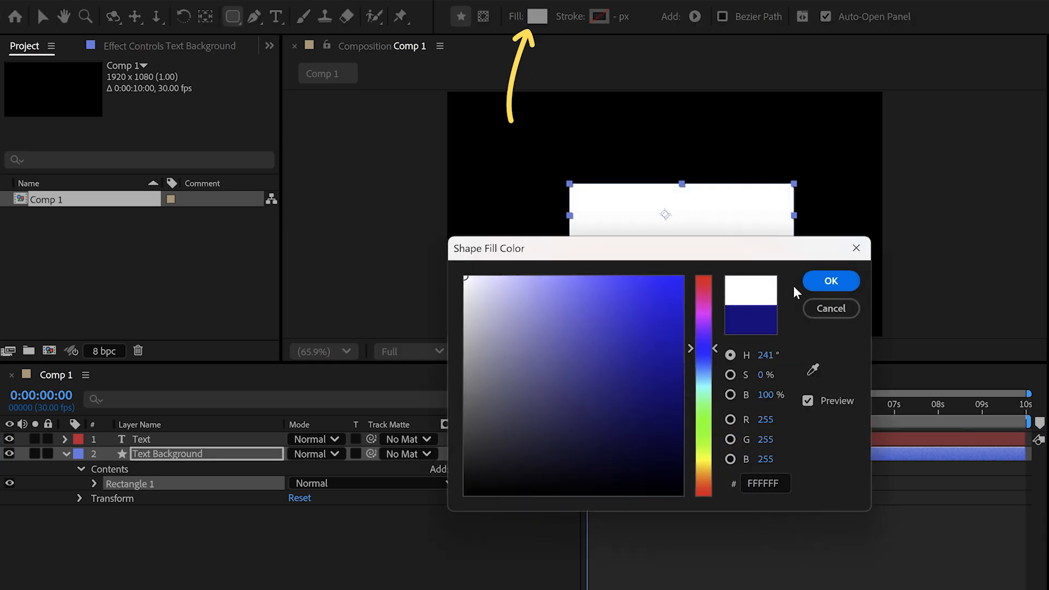
{"action": "left_click", "coordinate": [830, 281]}
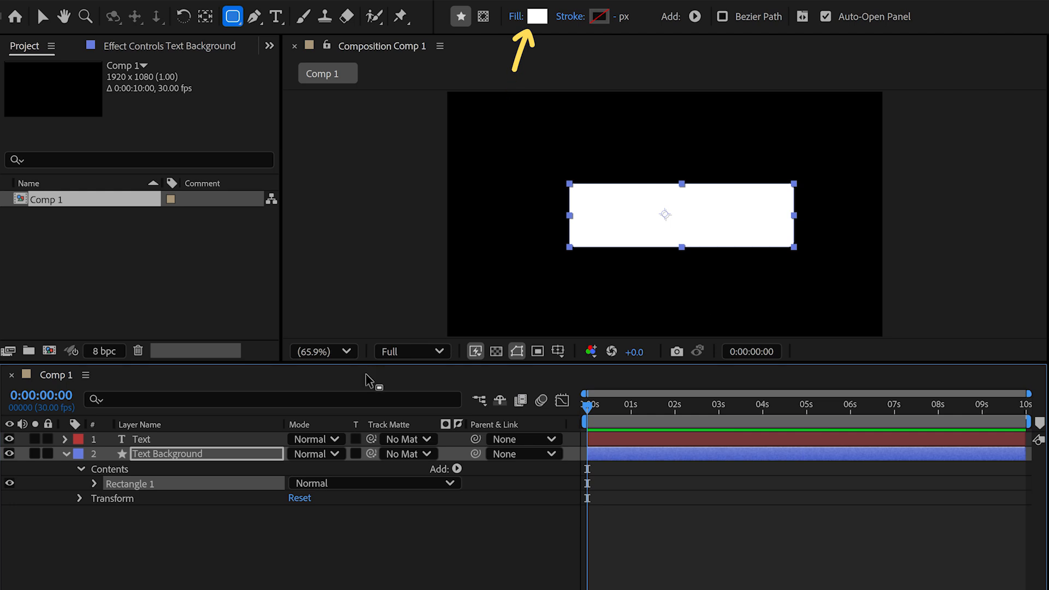
{"action": "double_click", "coordinate": [142, 442]}
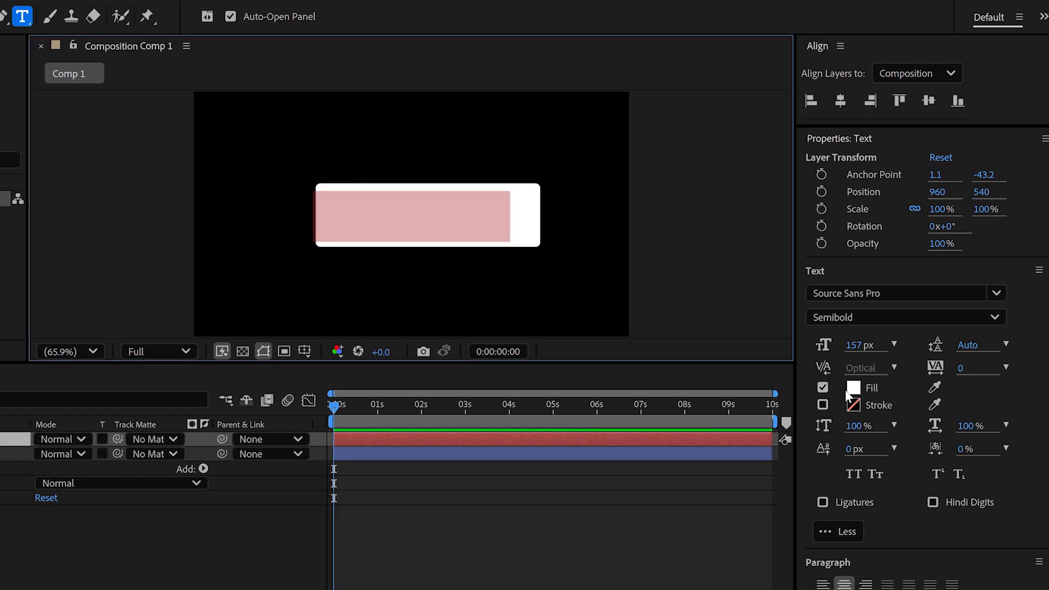
{"action": "left_click", "coordinate": [856, 387]}
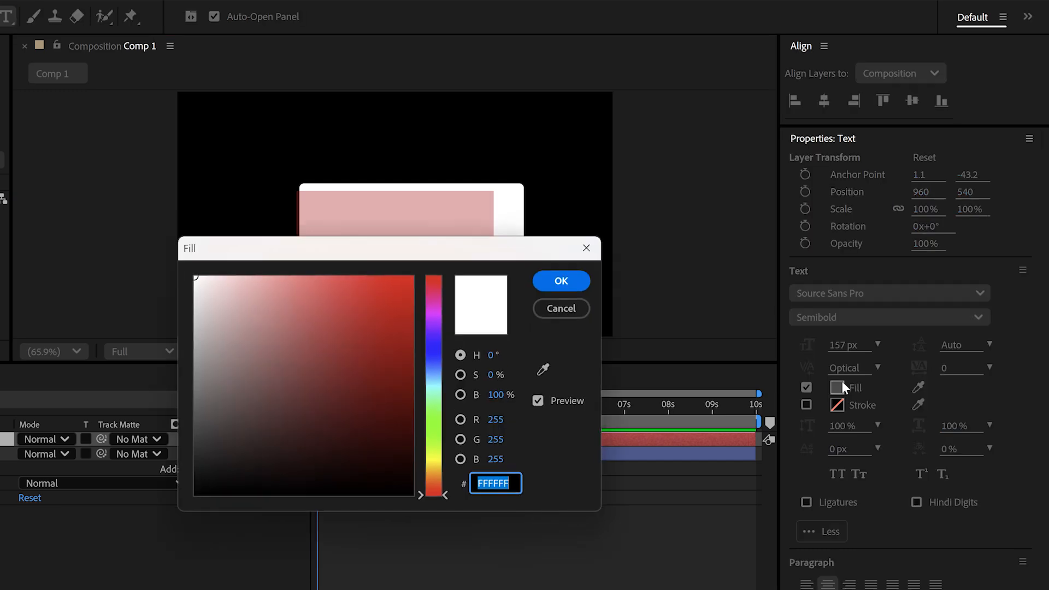
{"action": "mouse_move", "coordinate": [352, 428]}
{"action": "left_mouse_down"}
{"action": "mouse_move", "coordinate": [200, 485]}
{"action": "mouse_move", "coordinate": [118, 532]}
{"action": "left_mouse_up"}
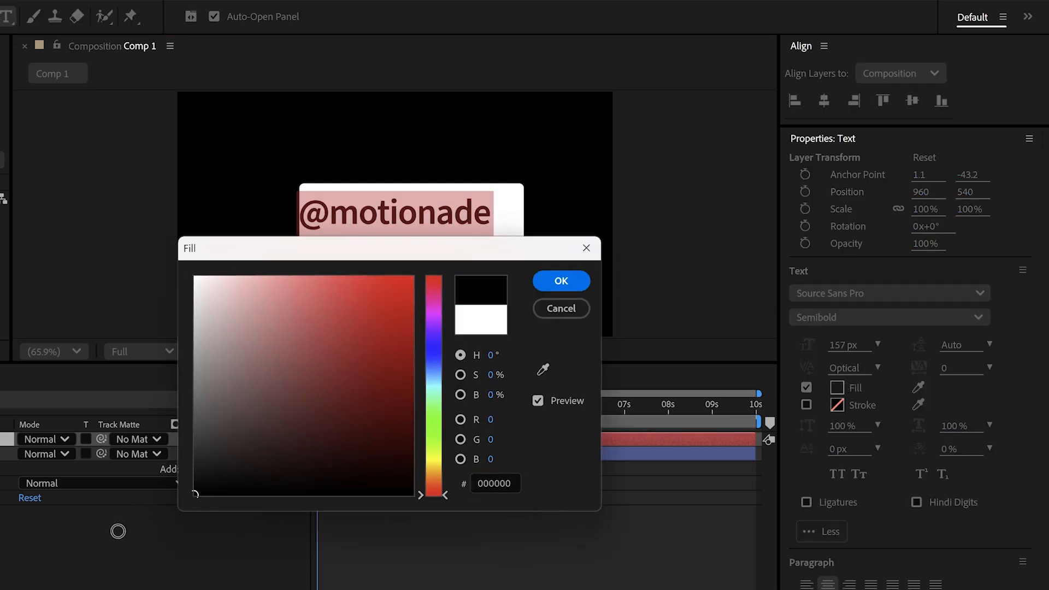
{"action": "left_click", "coordinate": [560, 283]}
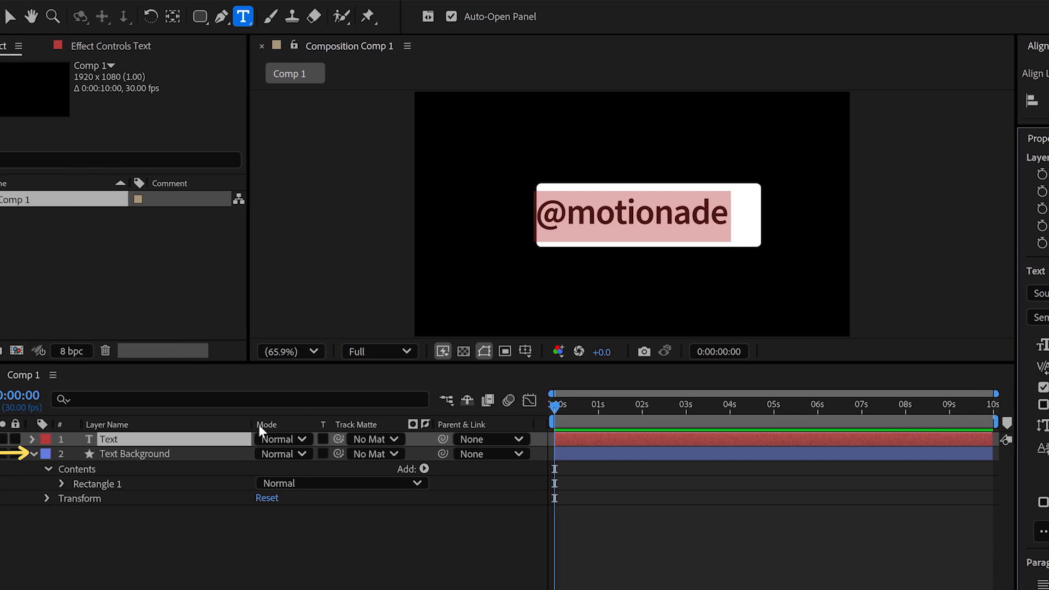
Step: Center the Text Background layer horizontally and vertically in the composition, and center its anchor point on the shape
{"action": "left_click", "coordinate": [136, 454]}
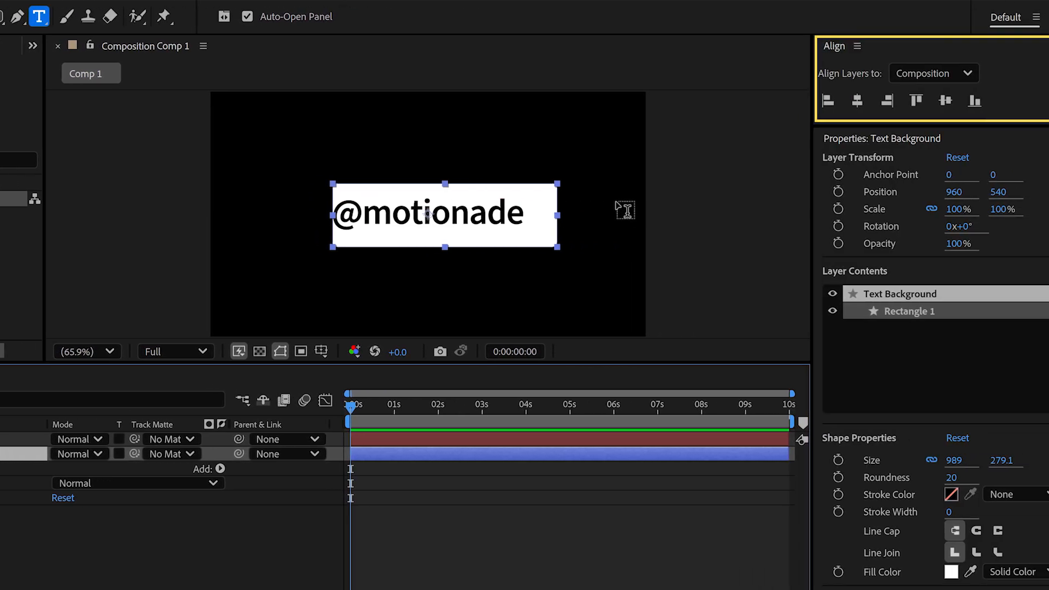
{"action": "left_click", "coordinate": [827, 99]}
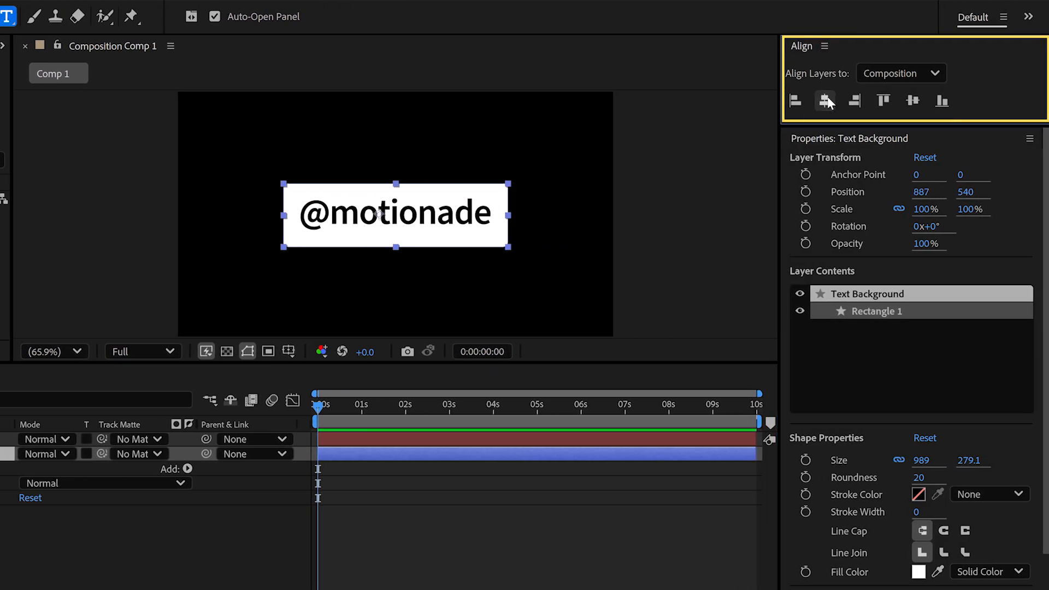
{"action": "left_click", "coordinate": [916, 101]}
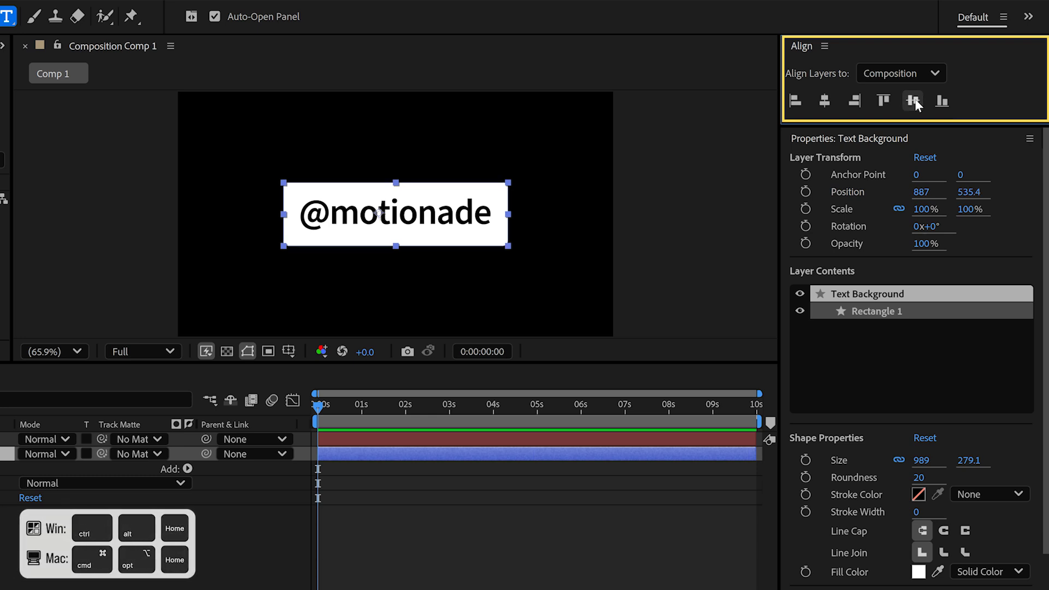
{"action": "key", "text": "ctrl+alt+Home"}
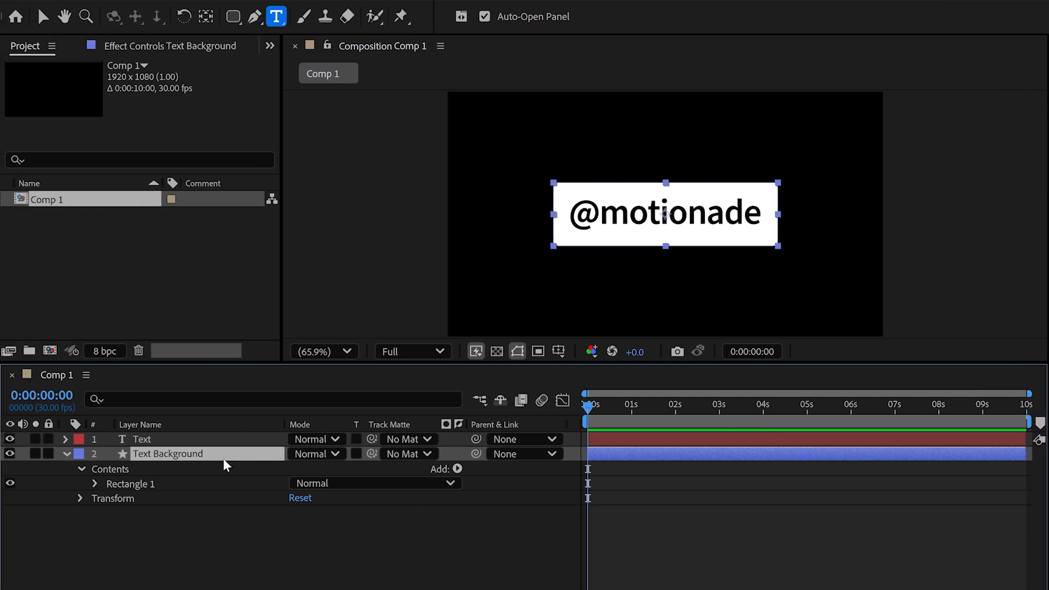
Step: Unlink the size proportions of the Text Background's Rectangle Path 1 and reduce its height to 207.1
{"action": "left_click", "coordinate": [95, 483]}
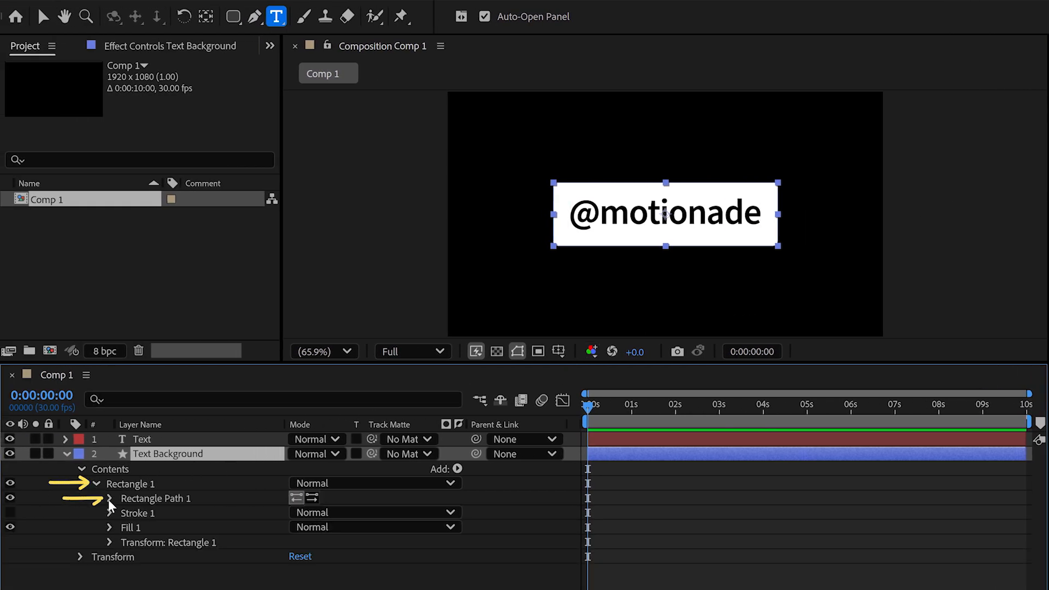
{"action": "left_click", "coordinate": [109, 498]}
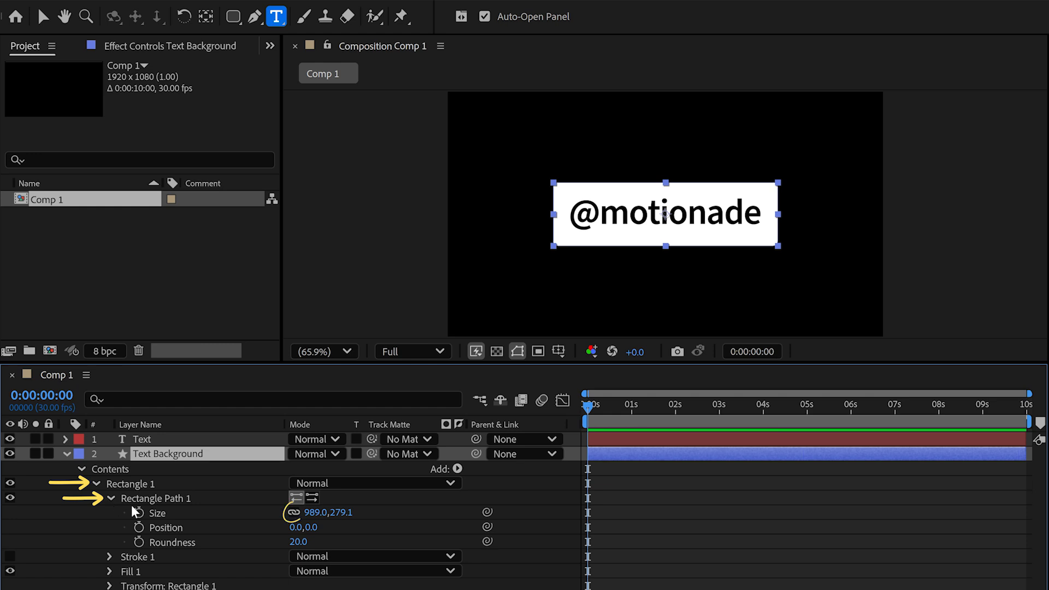
{"action": "left_click", "coordinate": [293, 513]}
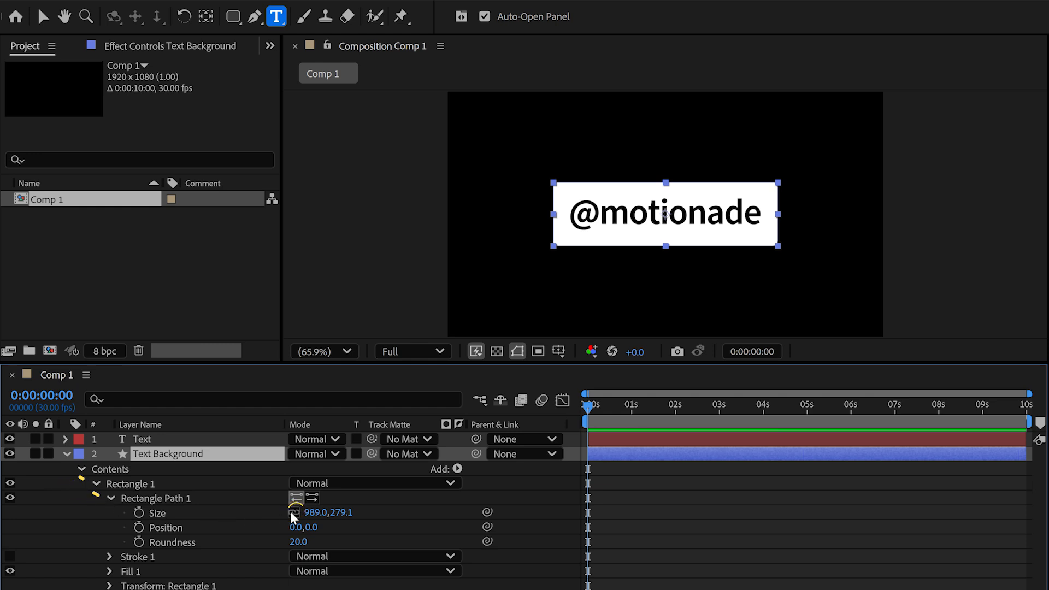
{"action": "left_click", "coordinate": [322, 513]}
{"action": "left_click_drag", "start_coordinate": [325, 516], "coordinate": [289, 526]}
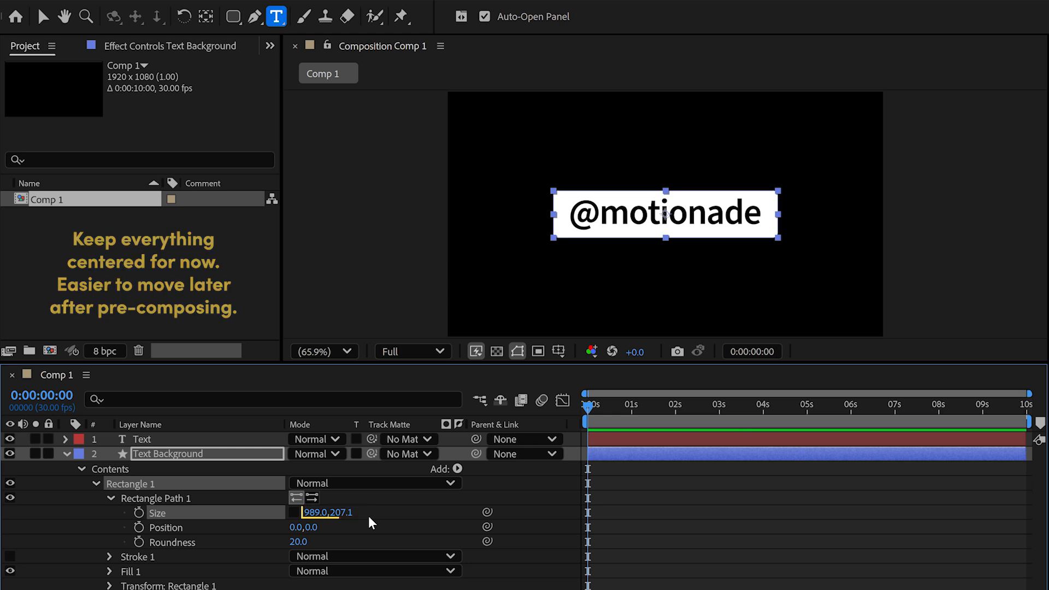
{"action": "left_click", "coordinate": [370, 518]}
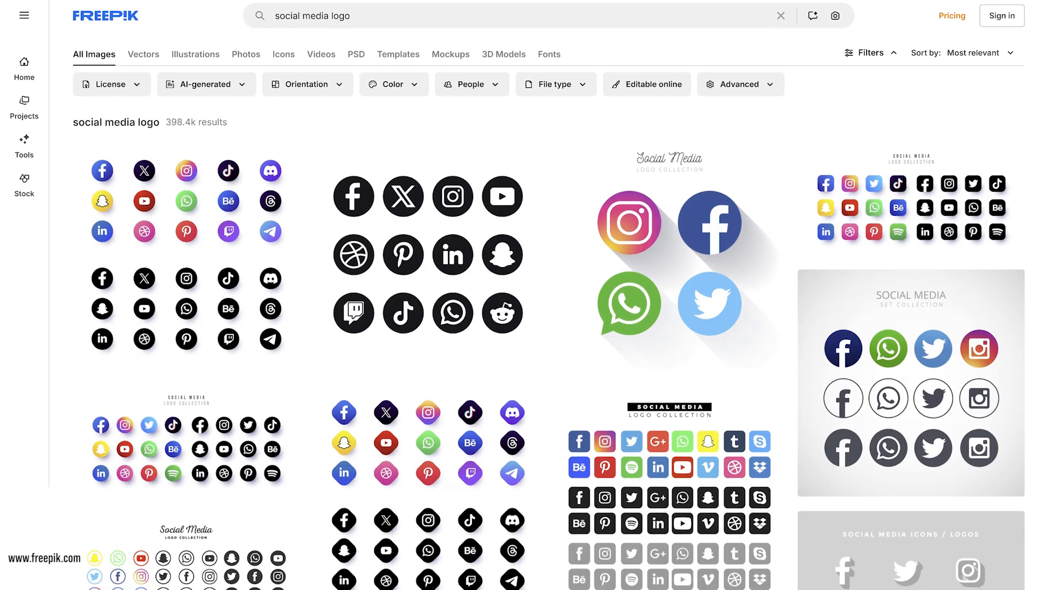
Step: Import the "instagram logo" PNG from the Logo folder into the project as footage
{"action": "scroll", "coordinate": [525, 295], "scroll_direction": "down", "scroll_amount": 2}
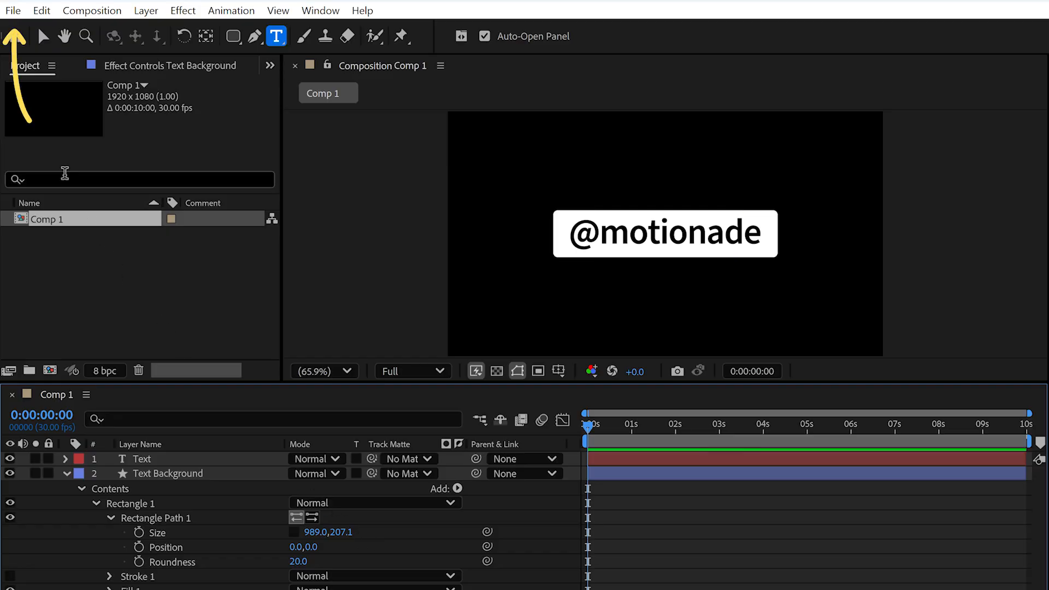
{"action": "left_click", "coordinate": [12, 13]}
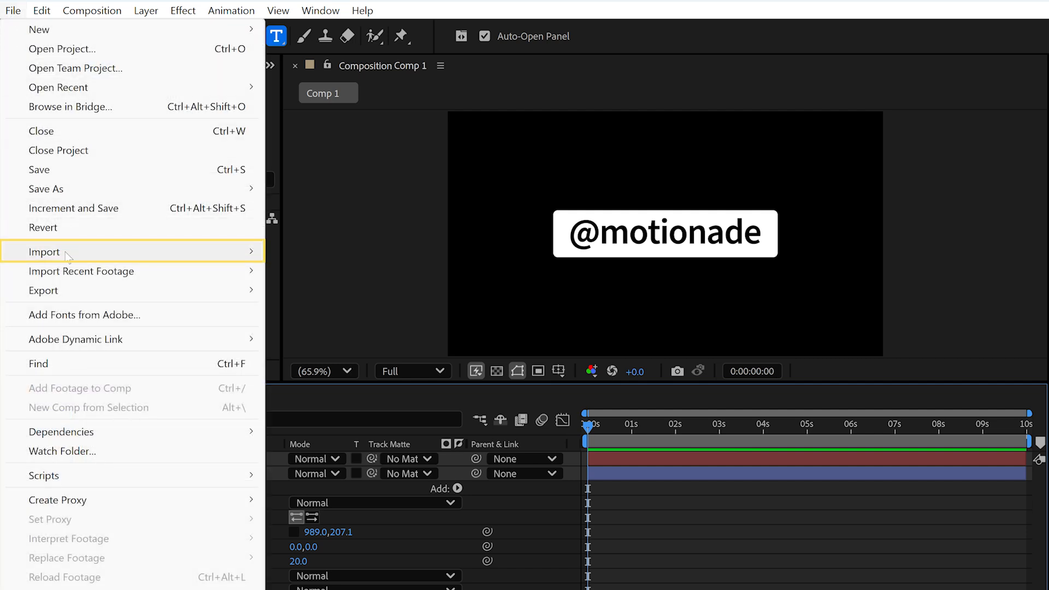
{"action": "mouse_move", "coordinate": [67, 255]}
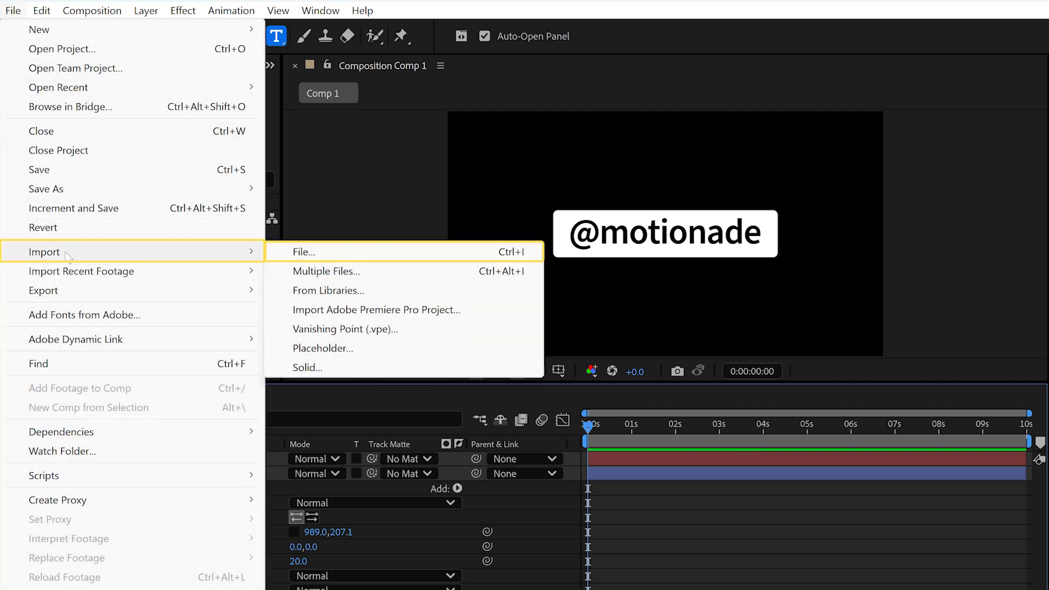
{"action": "left_click", "coordinate": [284, 252]}
{"action": "left_click", "coordinate": [295, 174]}
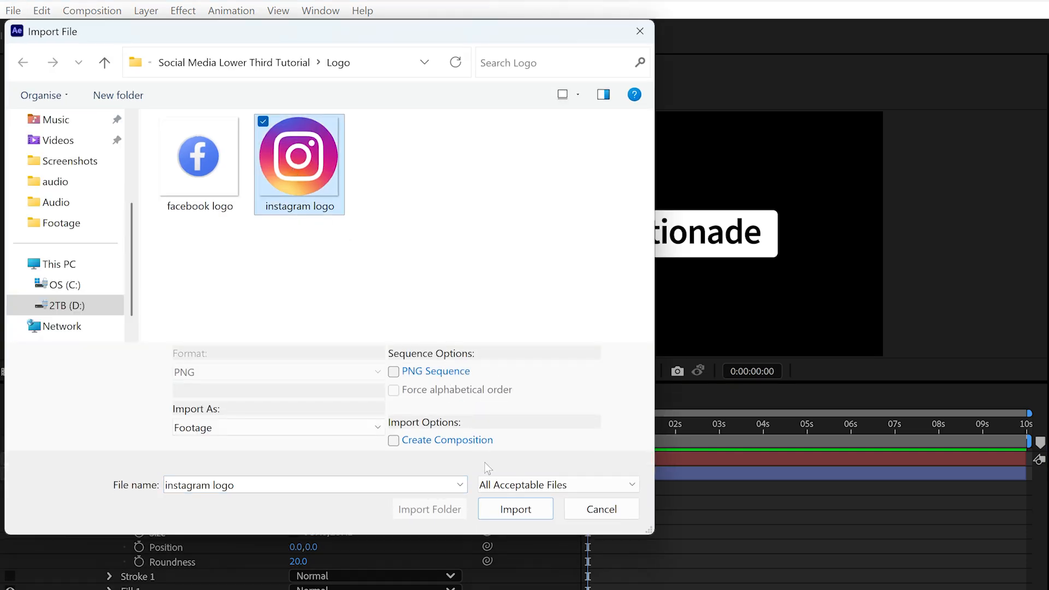
{"action": "left_click", "coordinate": [506, 512]}
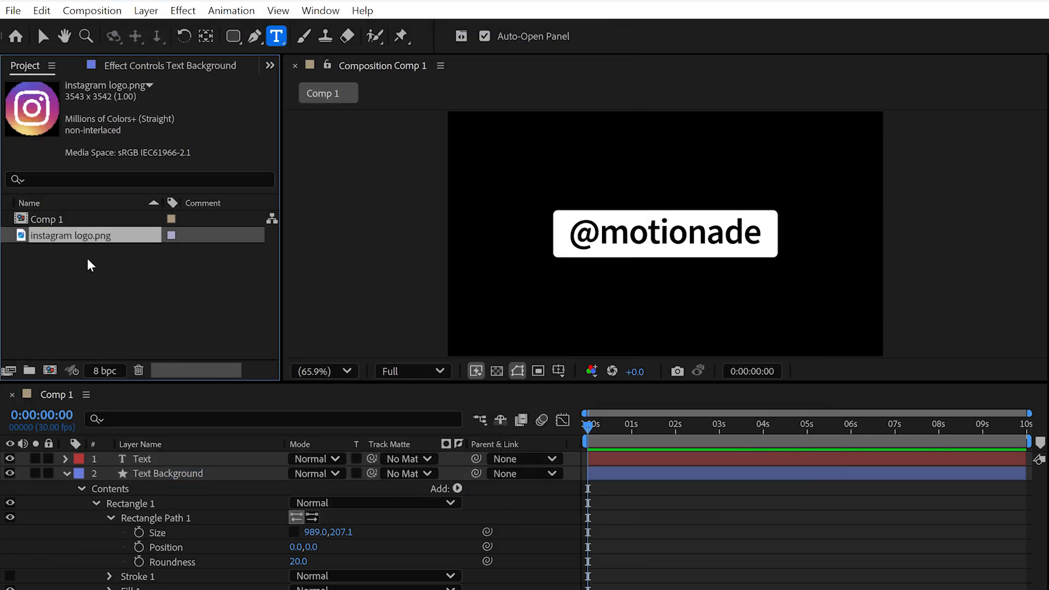
Step: Add instagram logo.png to Comp 1 as the topmost layer and rename it "Logo Placeholder"
{"action": "left_click_drag", "start_coordinate": [84, 244], "coordinate": [151, 415]}
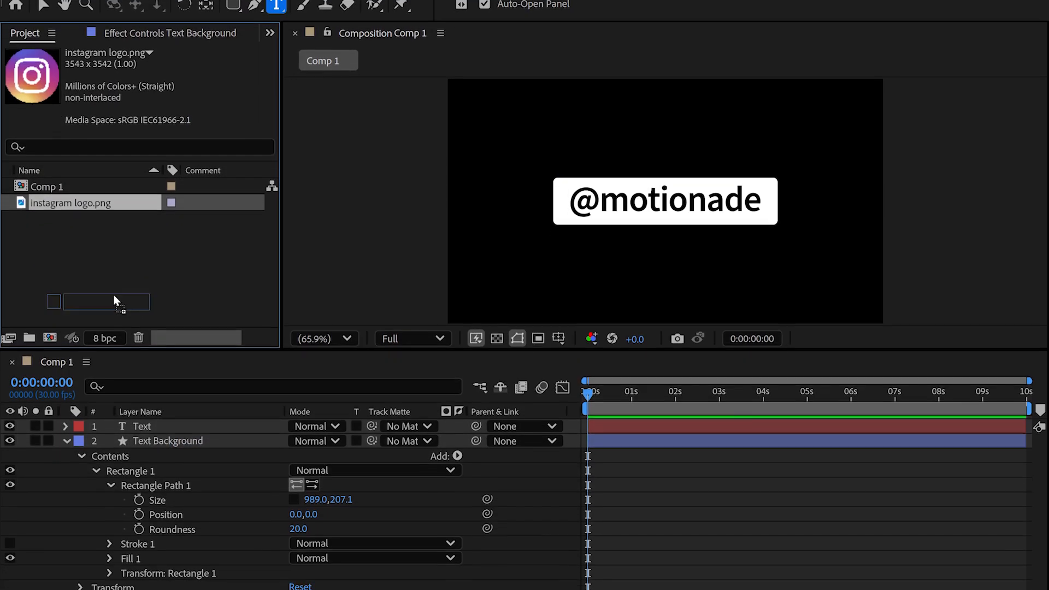
{"action": "left_click_drag", "start_coordinate": [152, 310], "coordinate": [154, 355]}
{"action": "left_click_drag", "start_coordinate": [152, 287], "coordinate": [152, 286]}
{"action": "key", "text": "Return"}
{"action": "type", "text": "Logo Placeholder"}
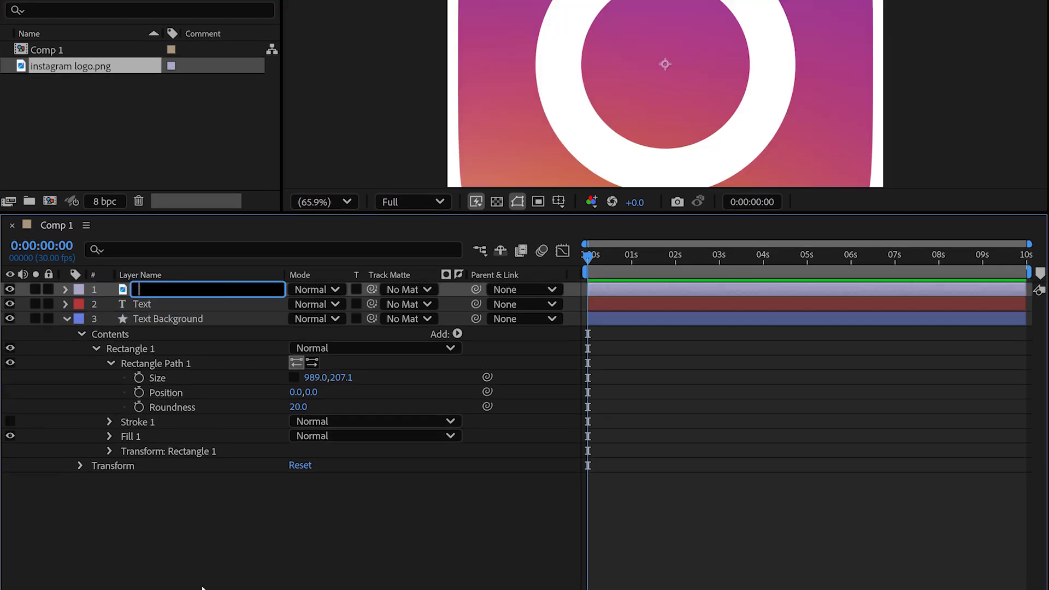
{"action": "left_click", "coordinate": [238, 507]}
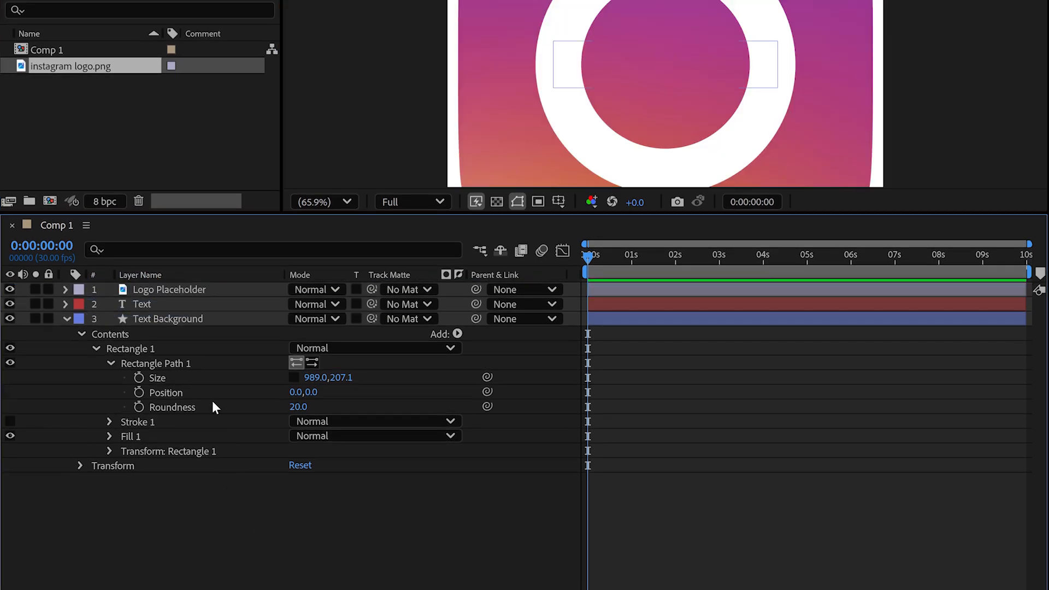
Step: Scale the Logo Placeholder layer down to 9%
{"action": "left_click", "coordinate": [201, 289]}
{"action": "key", "text": "s"}
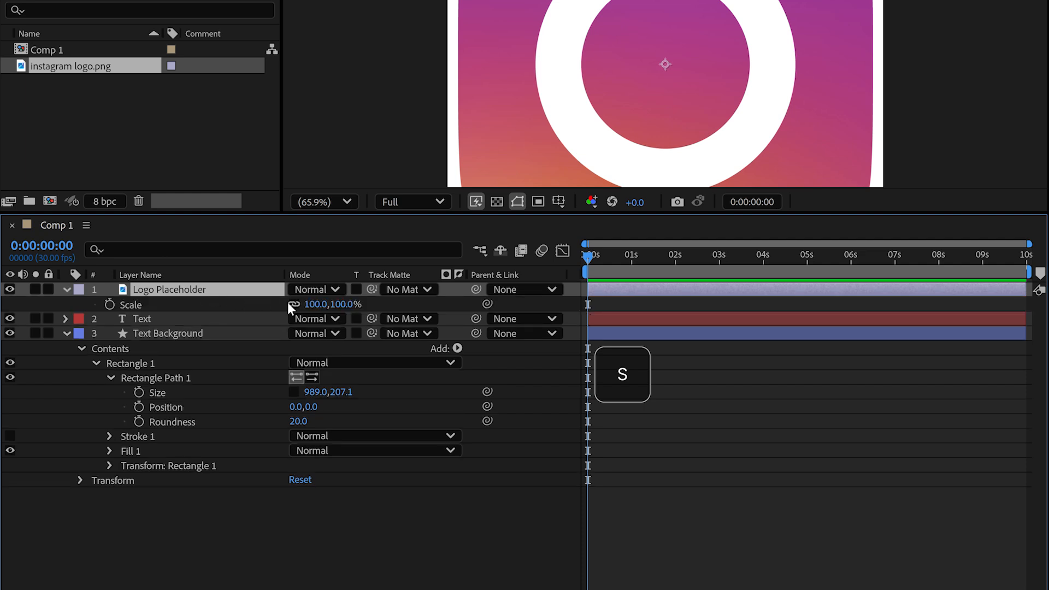
{"action": "left_click_drag", "start_coordinate": [334, 305], "coordinate": [283, 309]}
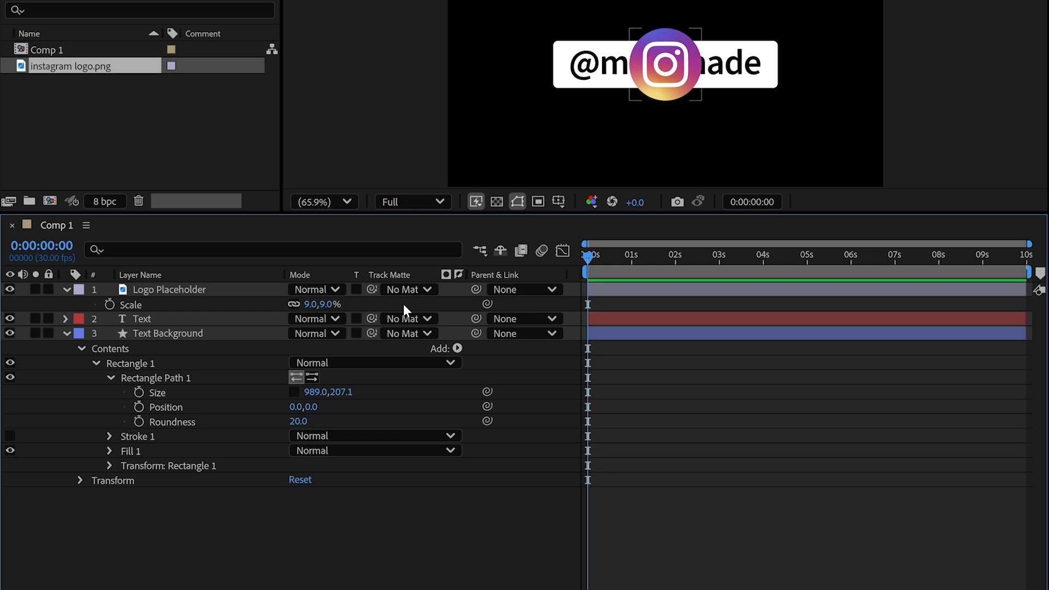
Step: Duplicate the Logo Placeholder layer, rename the copy "Logo Mask", and set it as the Logo Placeholder's track matte
{"action": "left_click", "coordinate": [267, 290]}
{"action": "key", "text": "ctrl+d"}
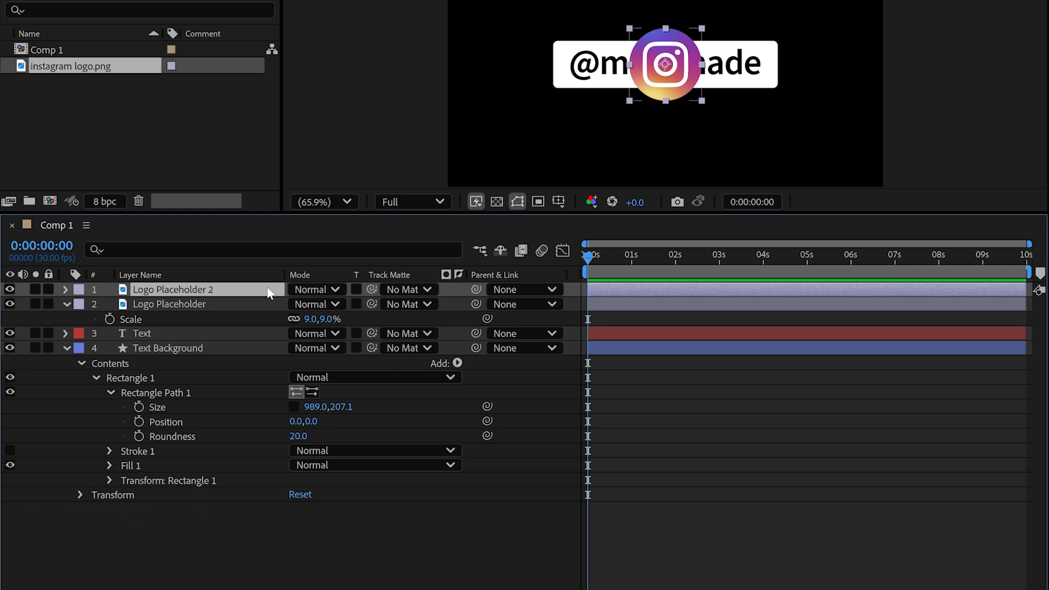
{"action": "type", "text": "Logo Mask"}
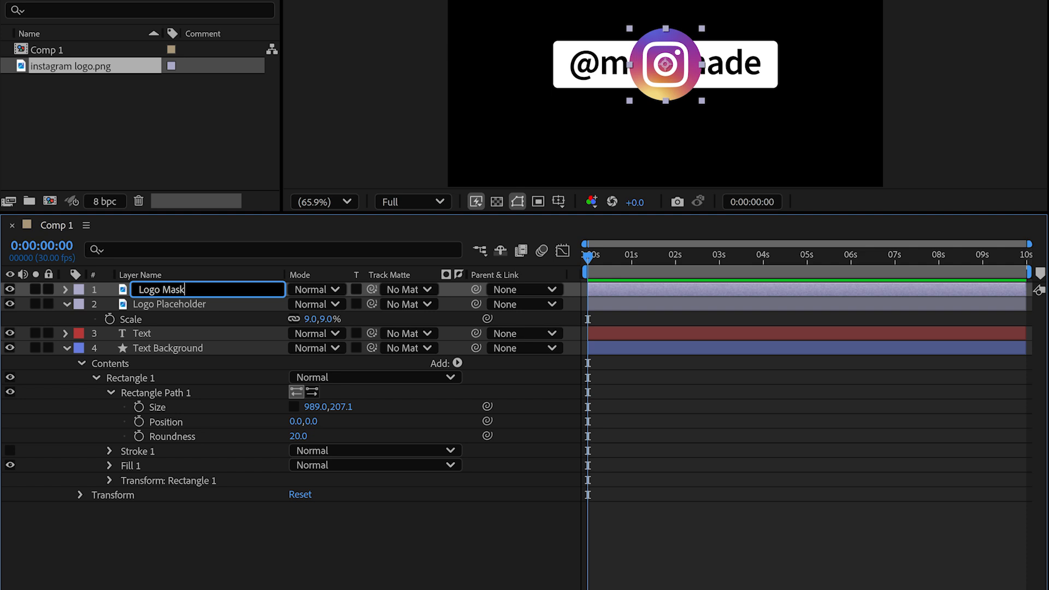
{"action": "left_click", "coordinate": [321, 559]}
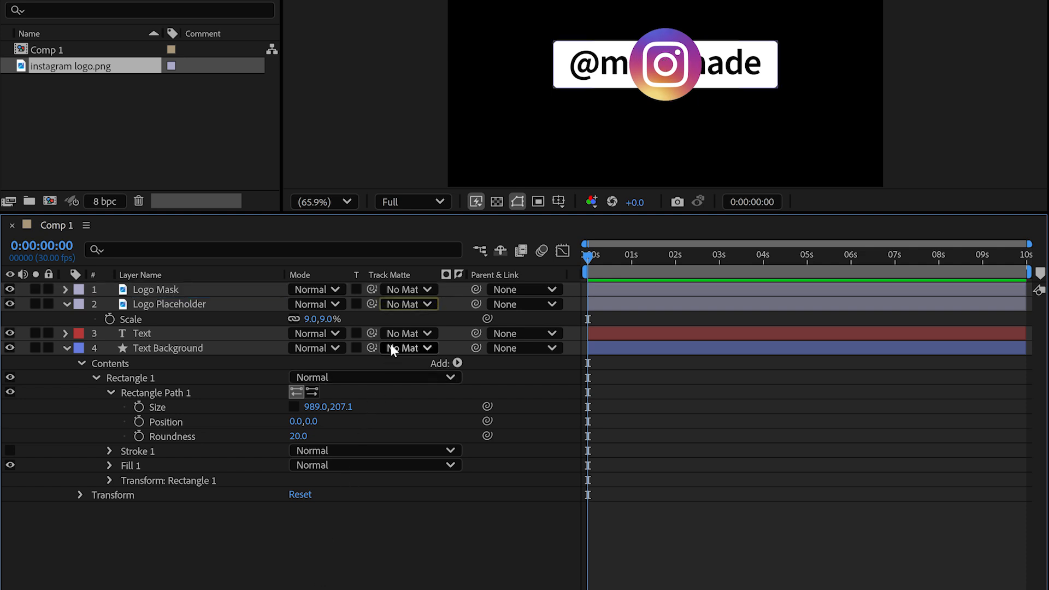
{"action": "left_click", "coordinate": [414, 310]}
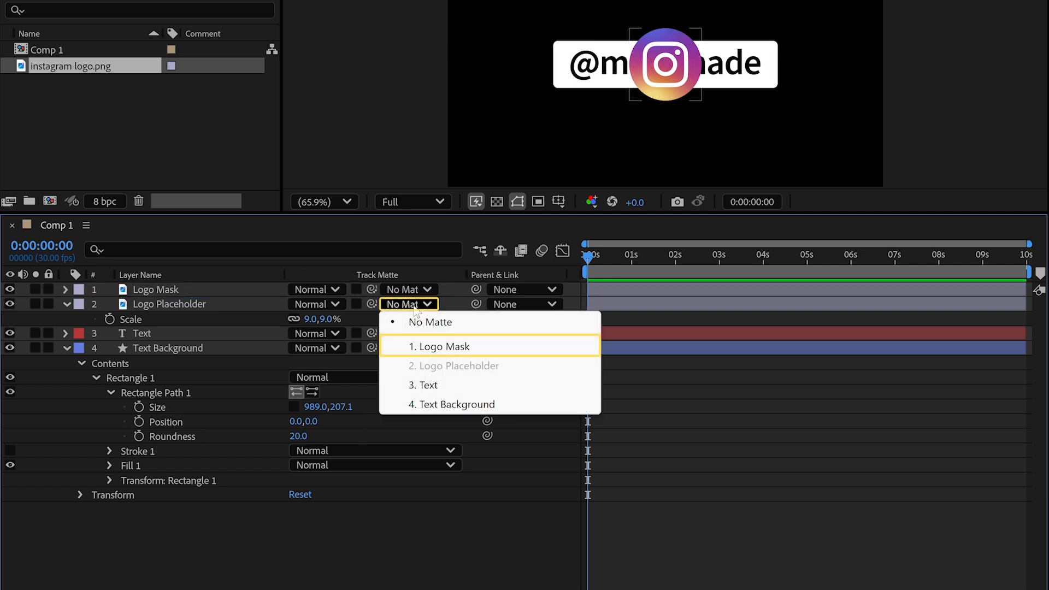
{"action": "left_click", "coordinate": [426, 348]}
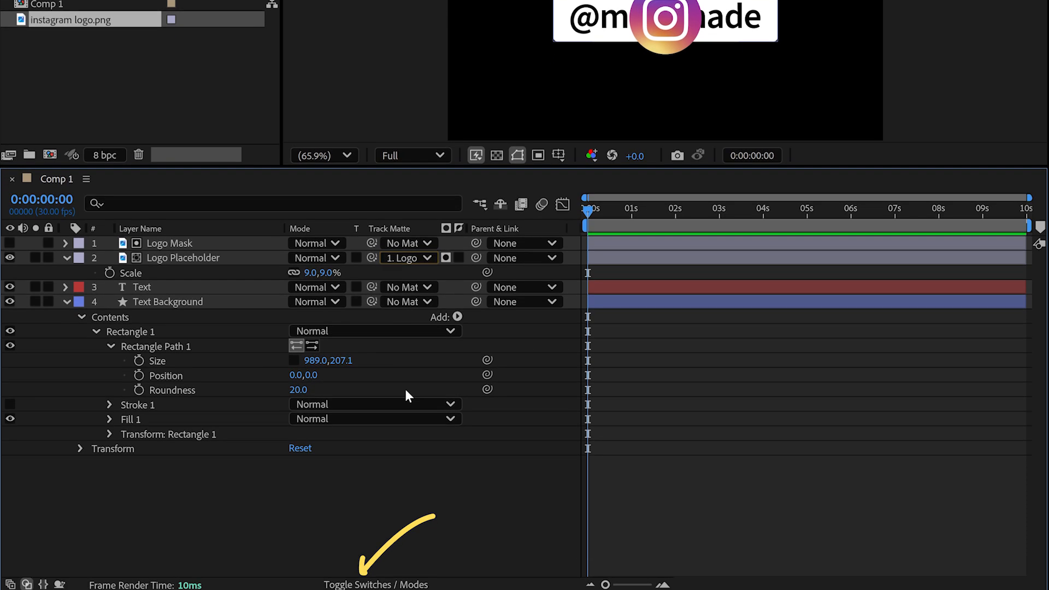
Step: Switch the timeline columns between switches and modes and back, then show and hide the layer switches beside them
{"action": "left_click", "coordinate": [382, 584]}
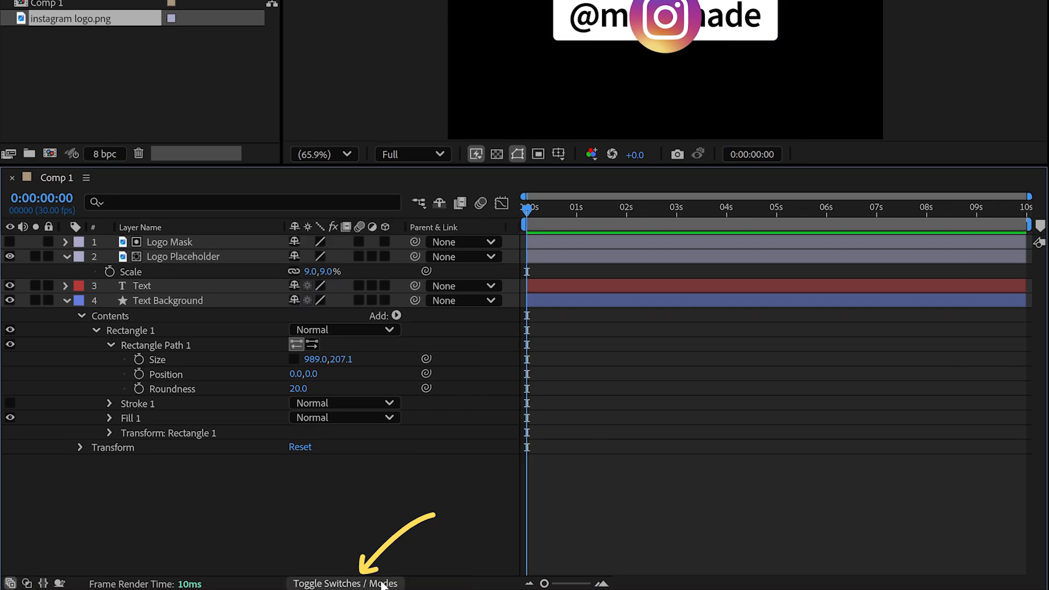
{"action": "left_click", "coordinate": [382, 583]}
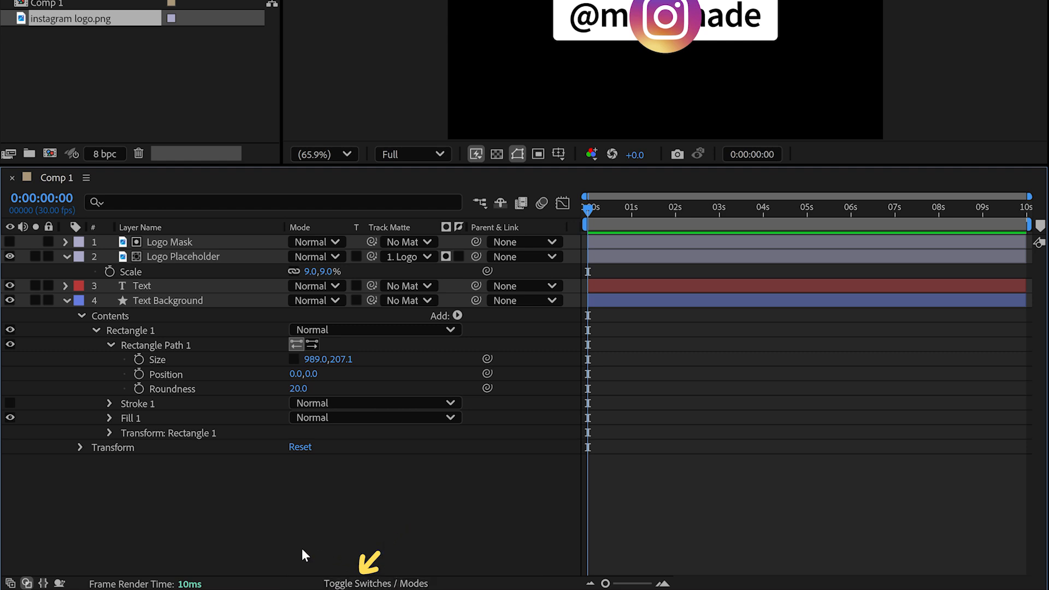
{"action": "left_click", "coordinate": [10, 583]}
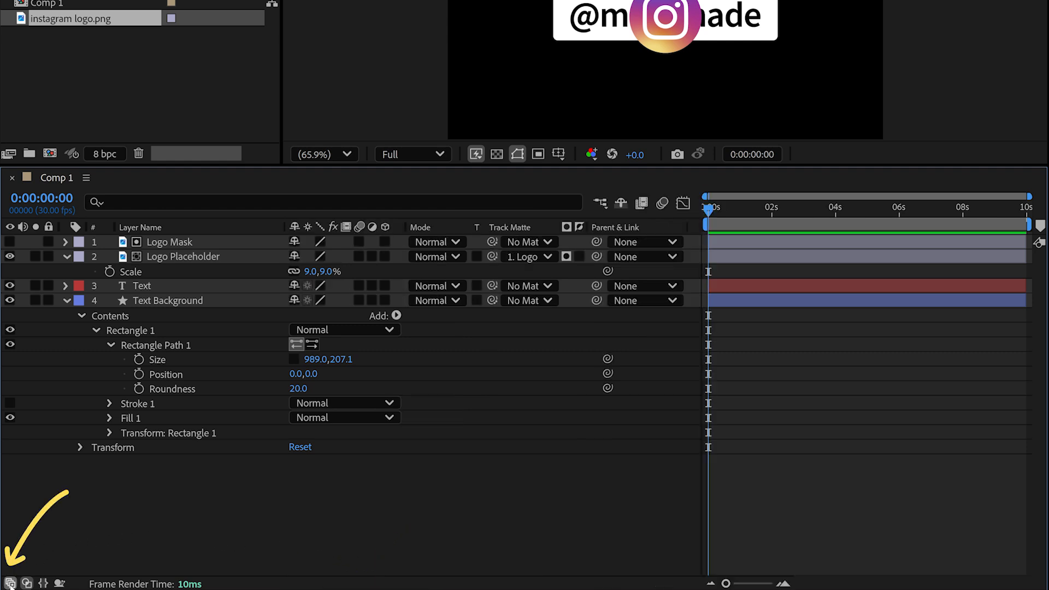
{"action": "left_click", "coordinate": [10, 583]}
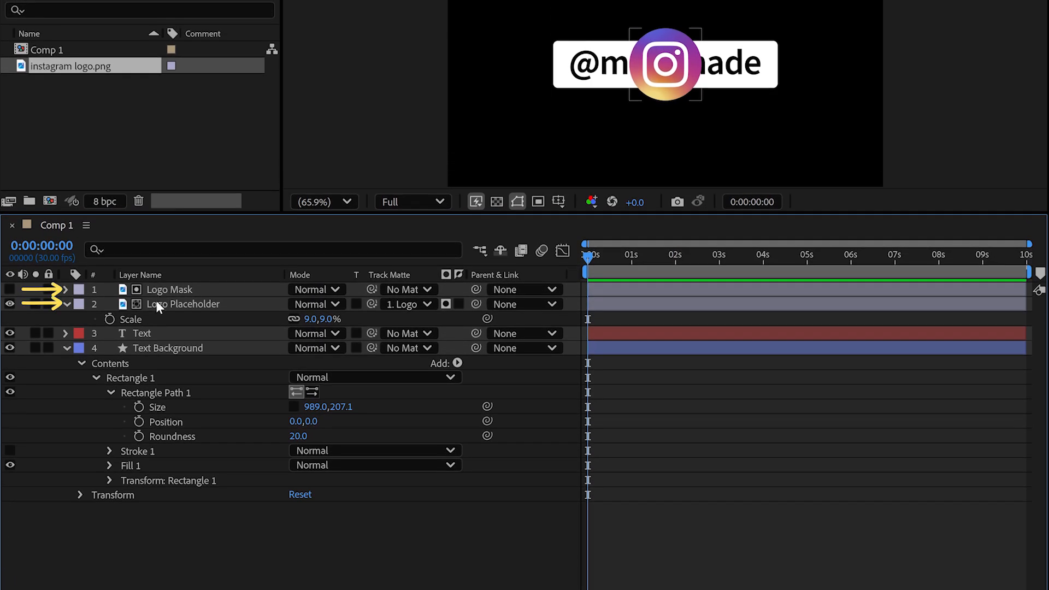
Step: Pre-compose the Logo Mask and Logo Placeholder layers as "Change Logo Here", moving all attributes, and reveal the new layer's Position property
{"action": "left_click", "coordinate": [156, 301]}
{"action": "left_click", "coordinate": [166, 285], "text": "shift"}
{"action": "right_click", "coordinate": [169, 287]}
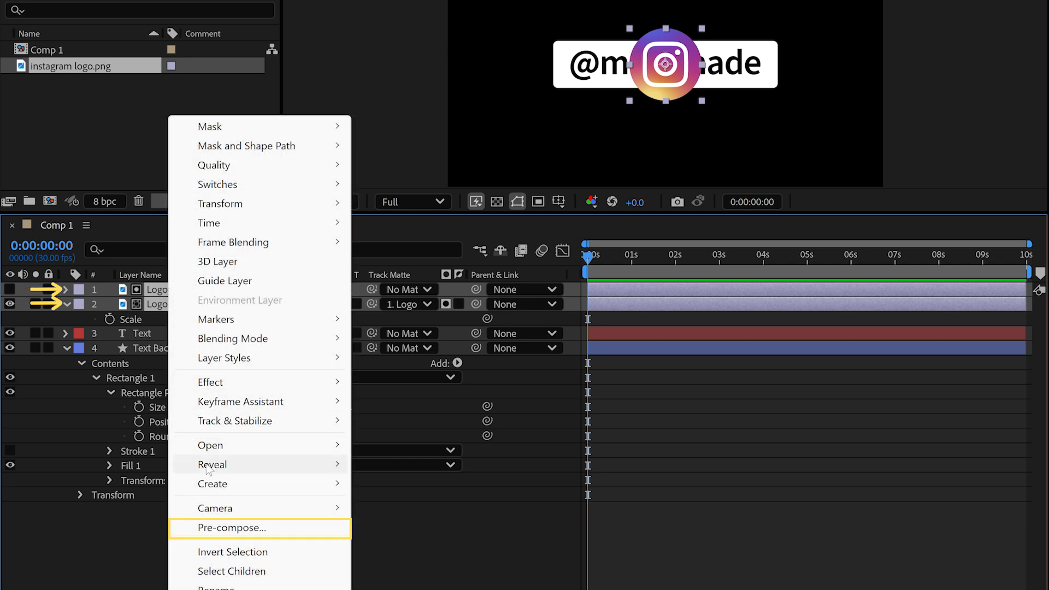
{"action": "left_click", "coordinate": [213, 528]}
{"action": "type", "text": "Change"}
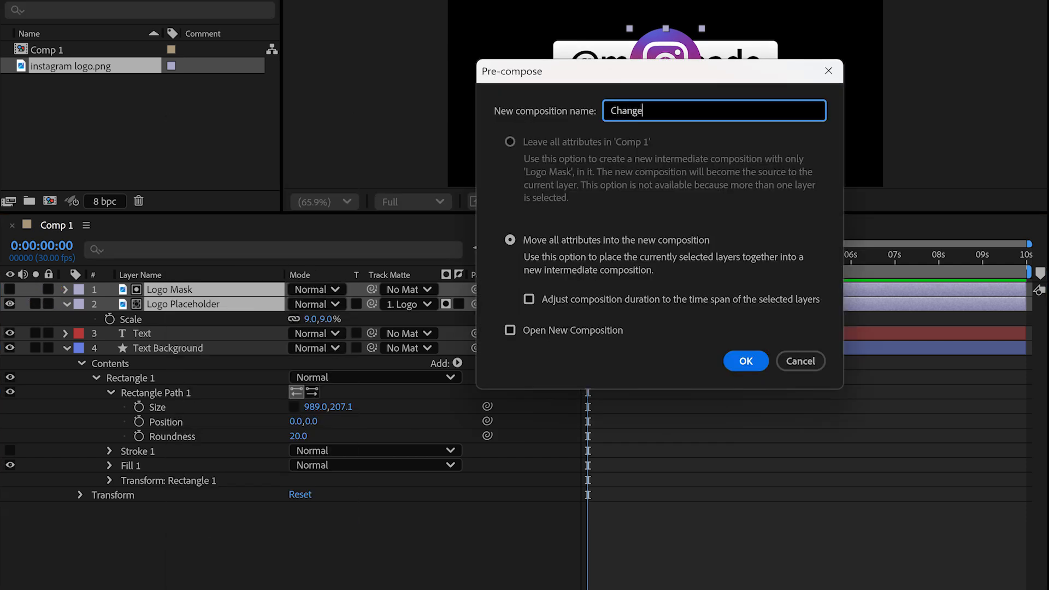
{"action": "type", "text": " Logo Here"}
{"action": "left_click", "coordinate": [510, 239]}
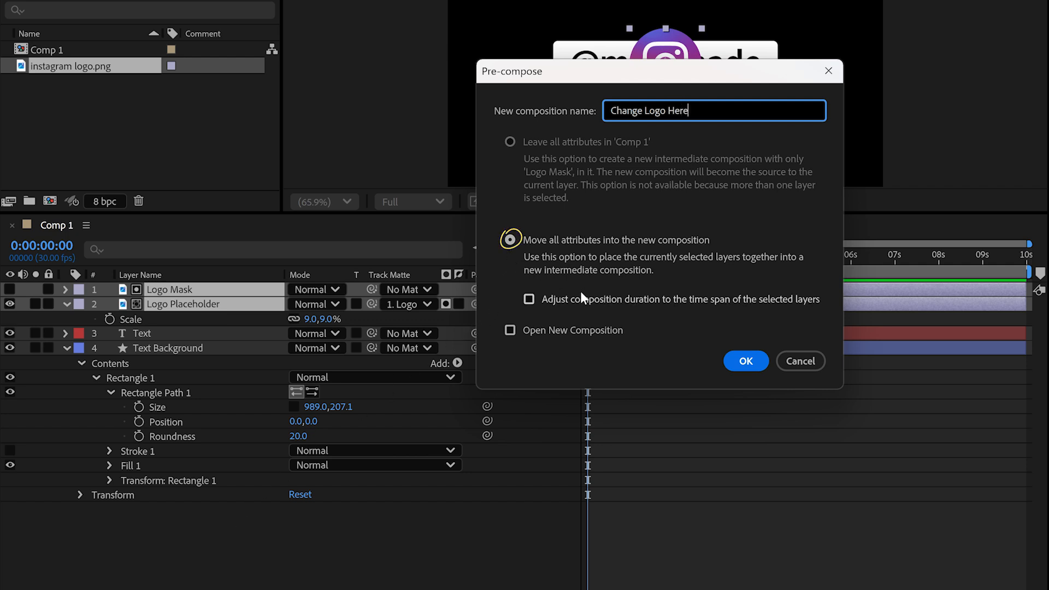
{"action": "left_click", "coordinate": [746, 361]}
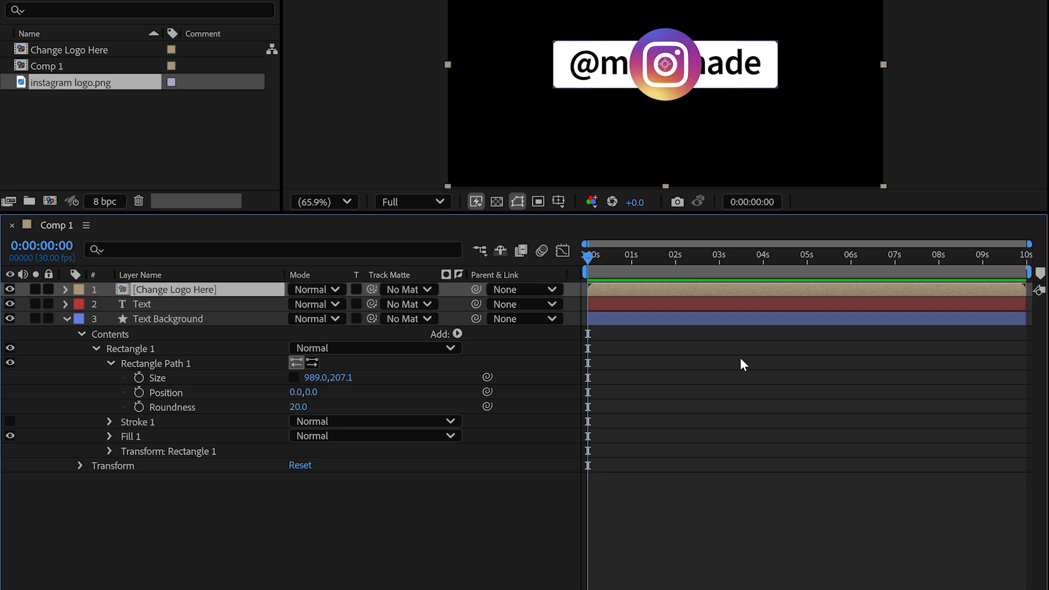
{"action": "key", "text": "p"}
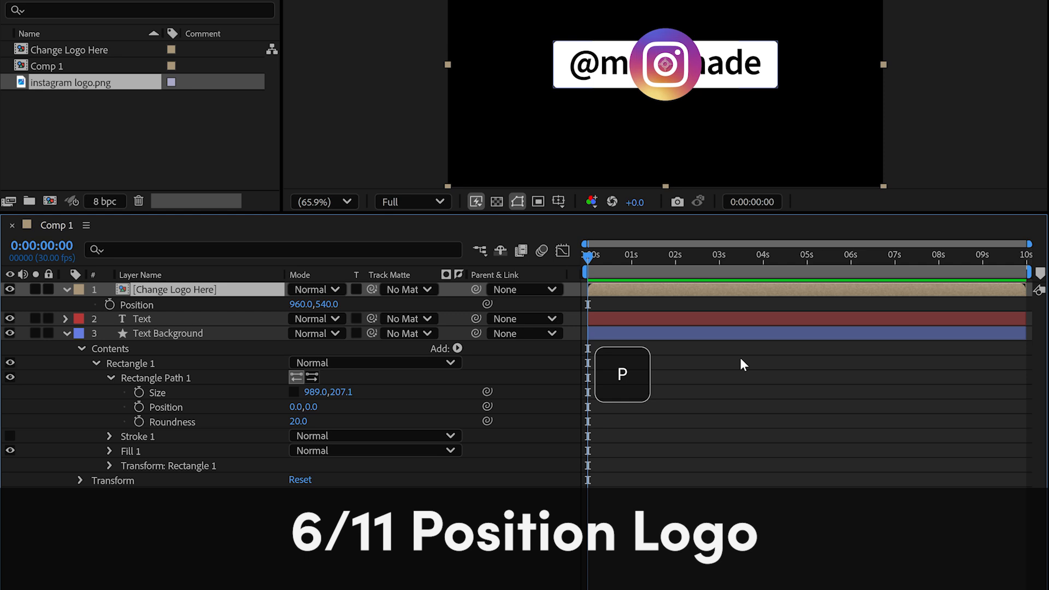
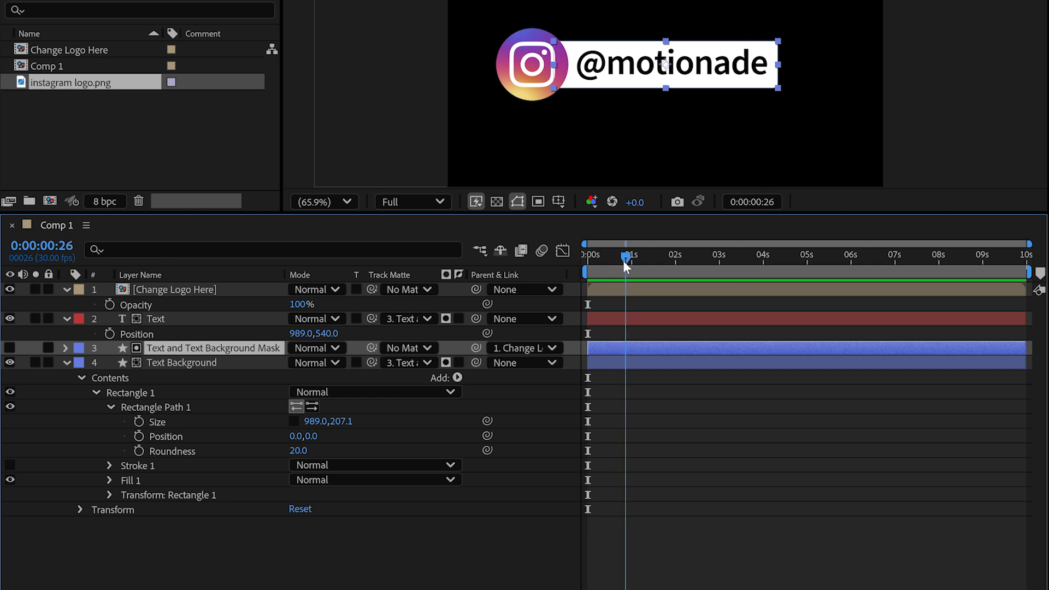
Step: Add a 100% Scale keyframe to the Change Logo Here layer at 0:00:01:01
{"action": "left_click", "coordinate": [250, 293]}
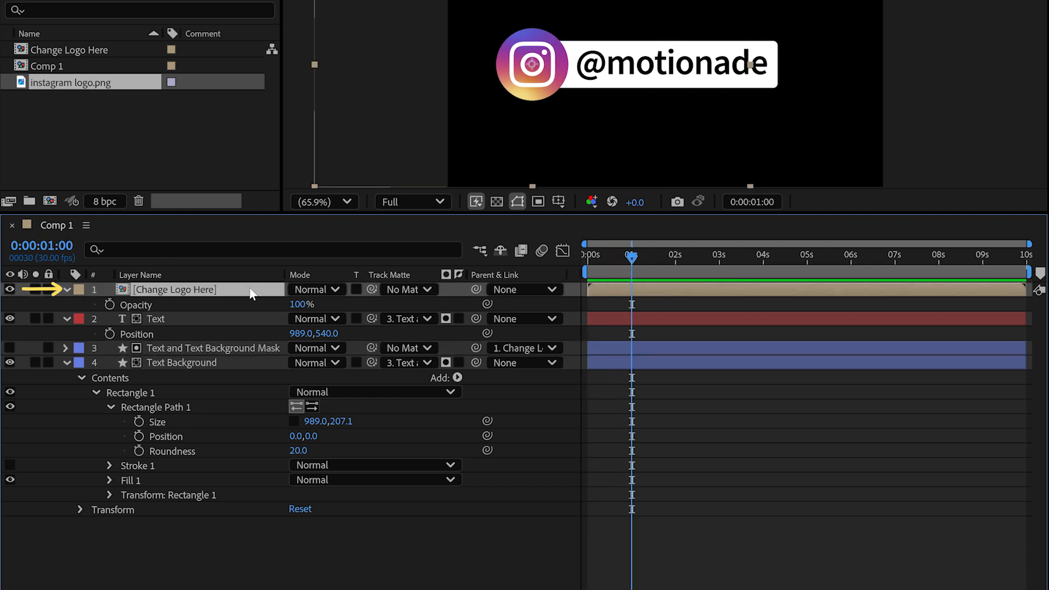
{"action": "key", "text": "s"}
{"action": "key", "text": "Page_Down"}
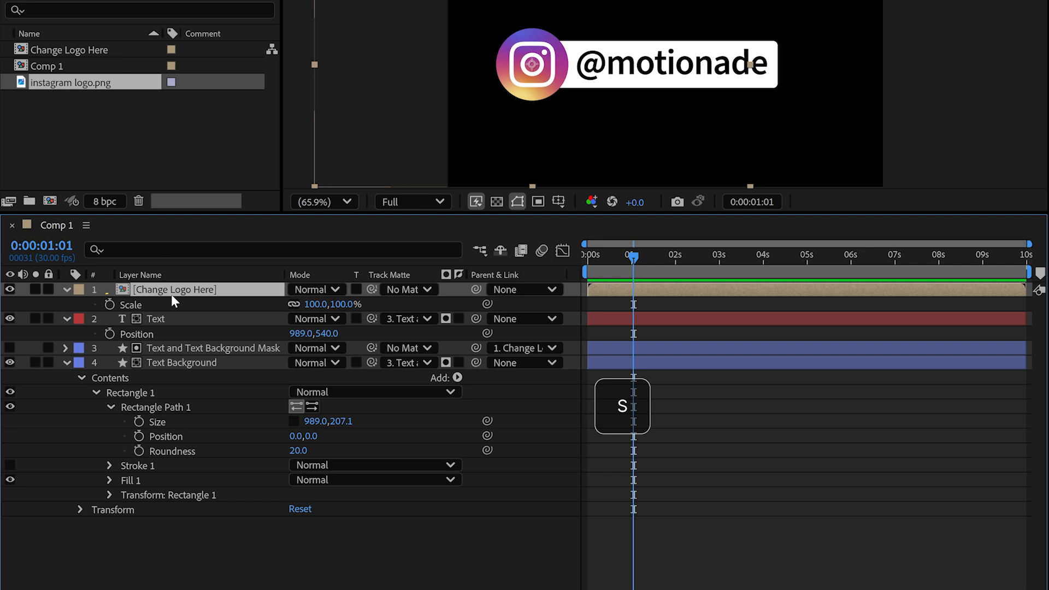
{"action": "left_click", "coordinate": [109, 304]}
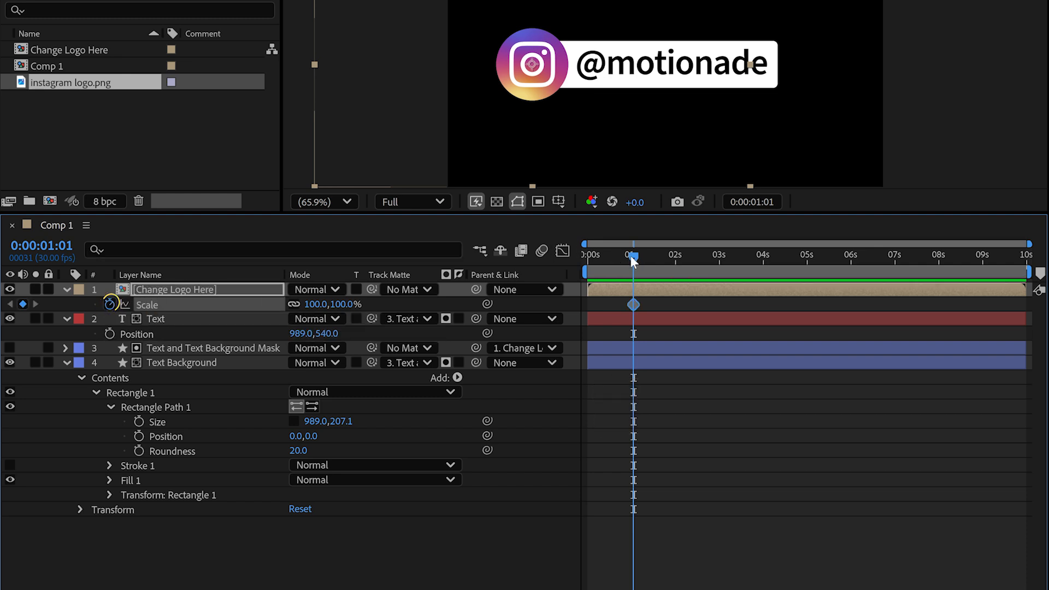
Step: Set the Change Logo Here layer's Scale to 0% at 0:00:00:00 and apply Easy Ease to both Scale keyframes
{"action": "left_click_drag", "start_coordinate": [631, 255], "coordinate": [575, 260]}
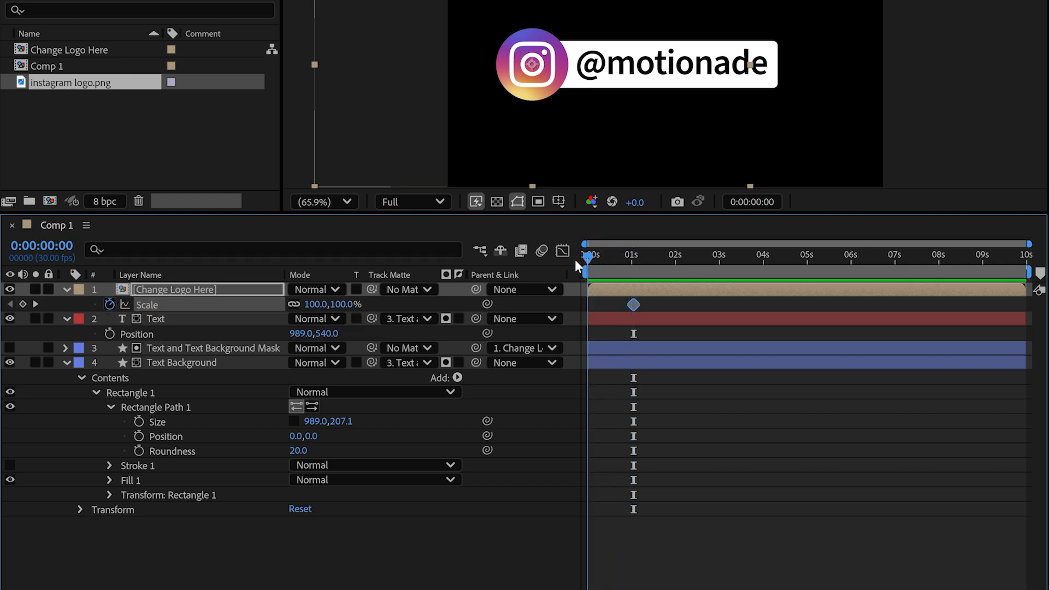
{"action": "left_click", "coordinate": [344, 303]}
{"action": "type", "text": "0"}
{"action": "key", "text": "Return"}
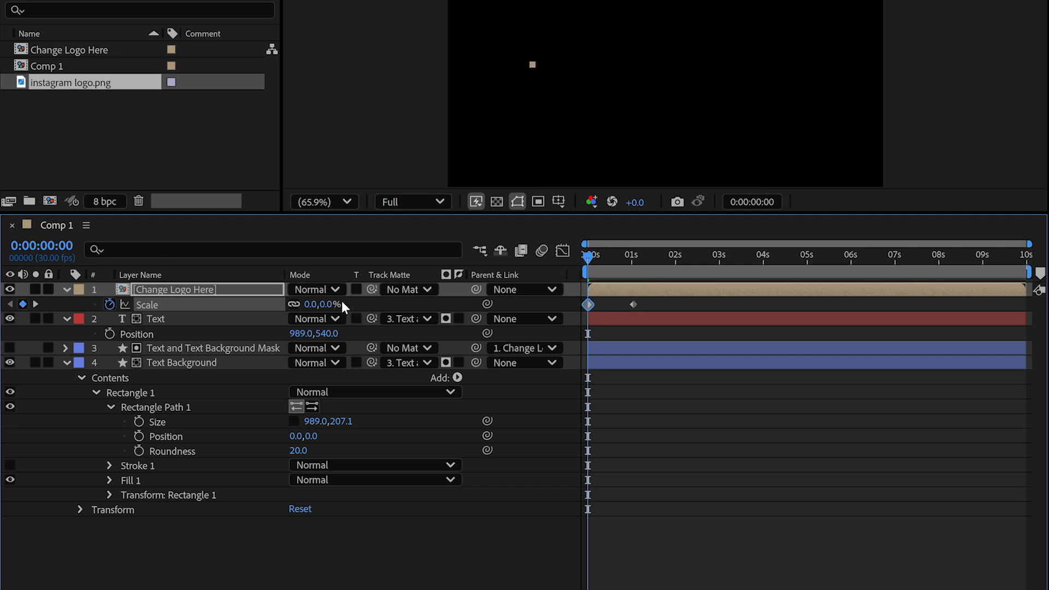
{"action": "left_click_drag", "start_coordinate": [659, 300], "coordinate": [563, 313]}
{"action": "key", "text": "F9"}
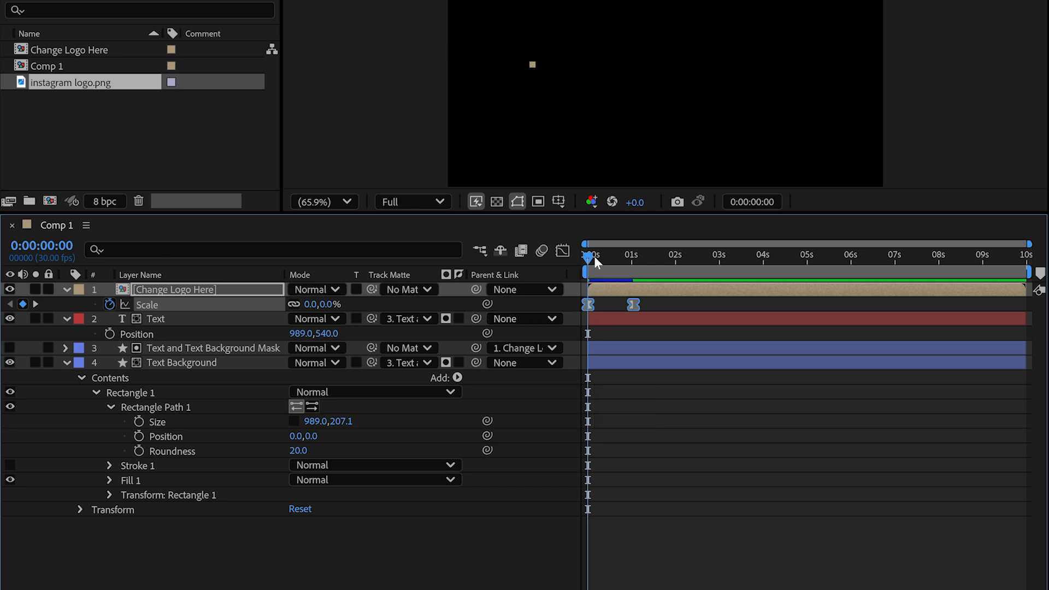
Step: Add a Position keyframe to the Change Logo Here layer at 0:00:03:00
{"action": "left_click_drag", "start_coordinate": [592, 256], "coordinate": [719, 259]}
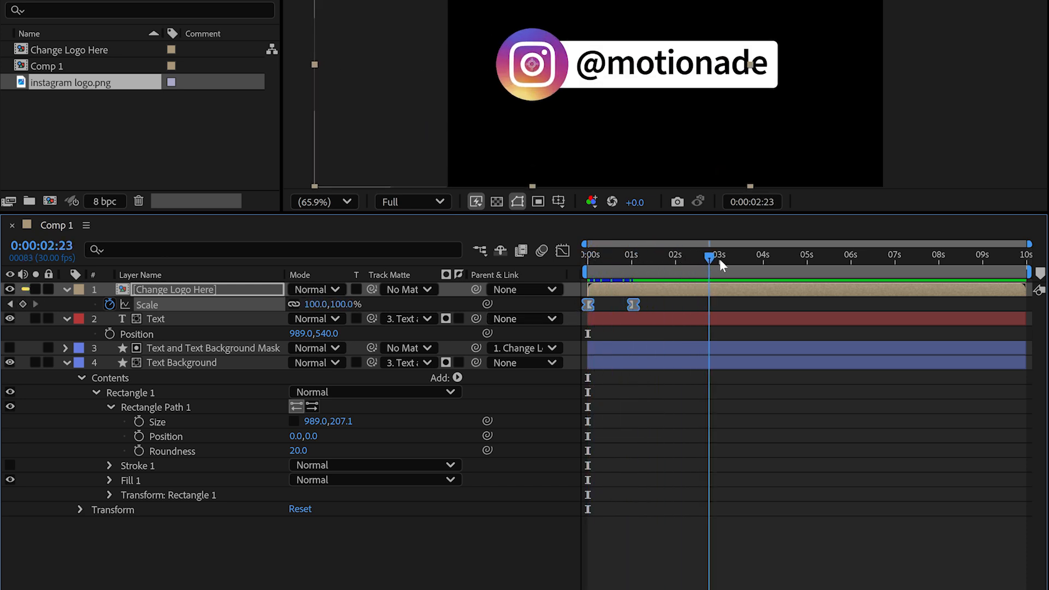
{"action": "left_click", "coordinate": [262, 290]}
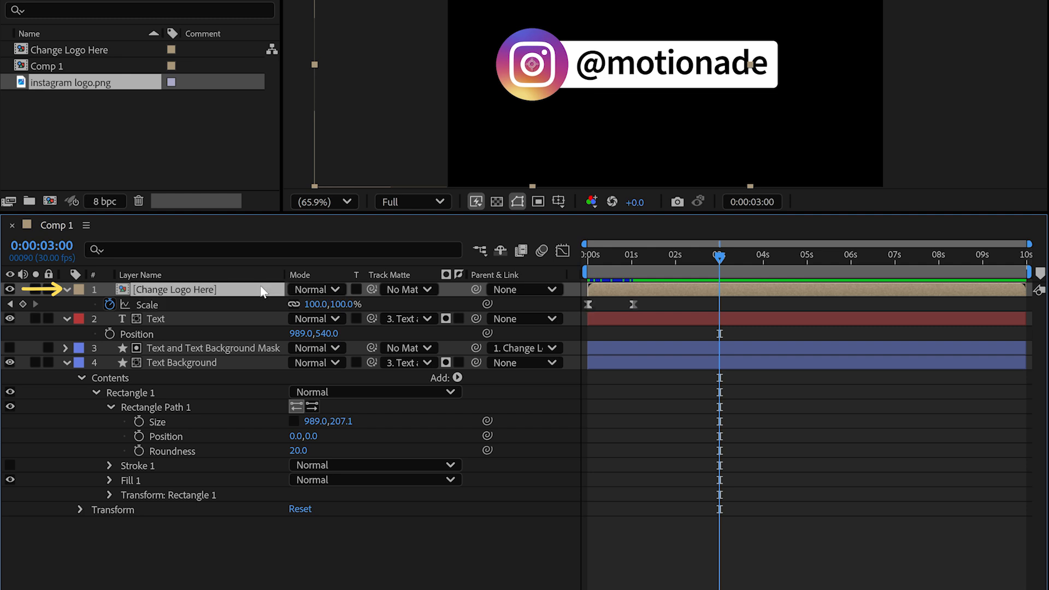
{"action": "key", "text": "p"}
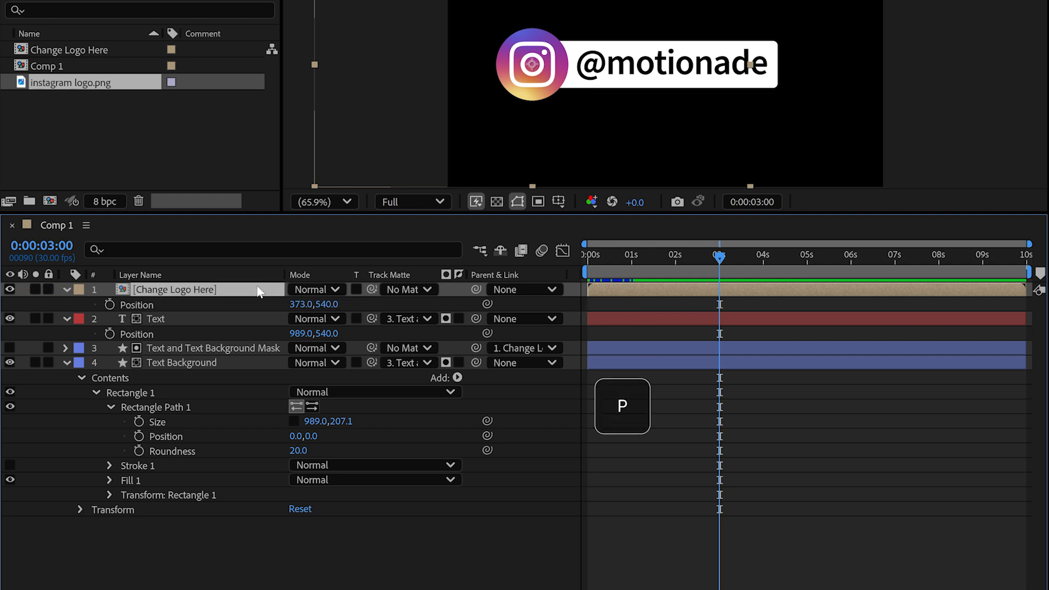
{"action": "left_click", "coordinate": [109, 305]}
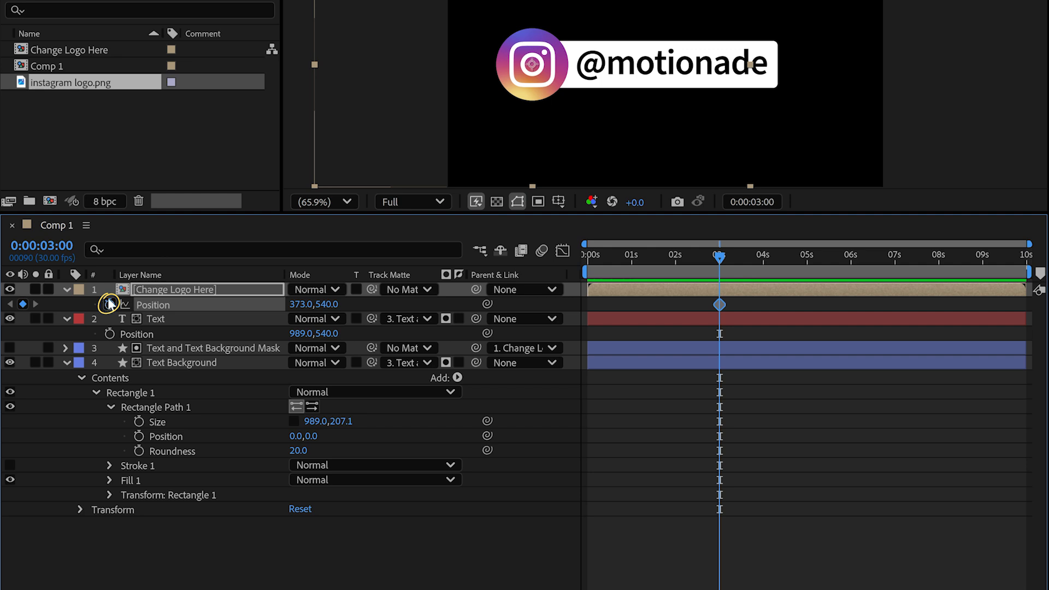
Step: At the 0:00:01:01 Scale keyframe's time, set the Change Logo Here layer's horizontal position to 1385
{"action": "key", "text": "s"}
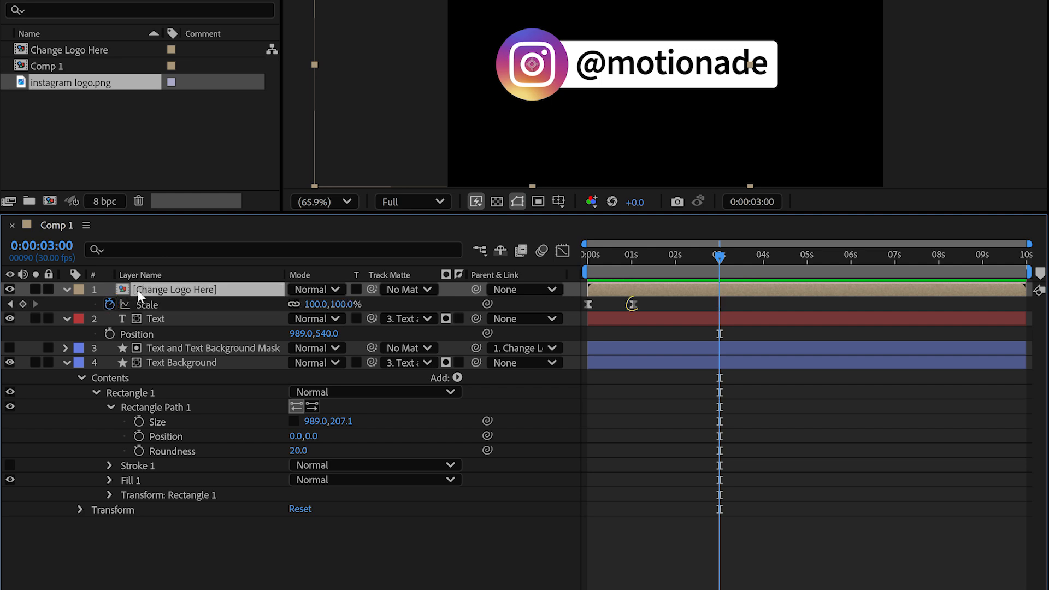
{"action": "left_click", "coordinate": [10, 304]}
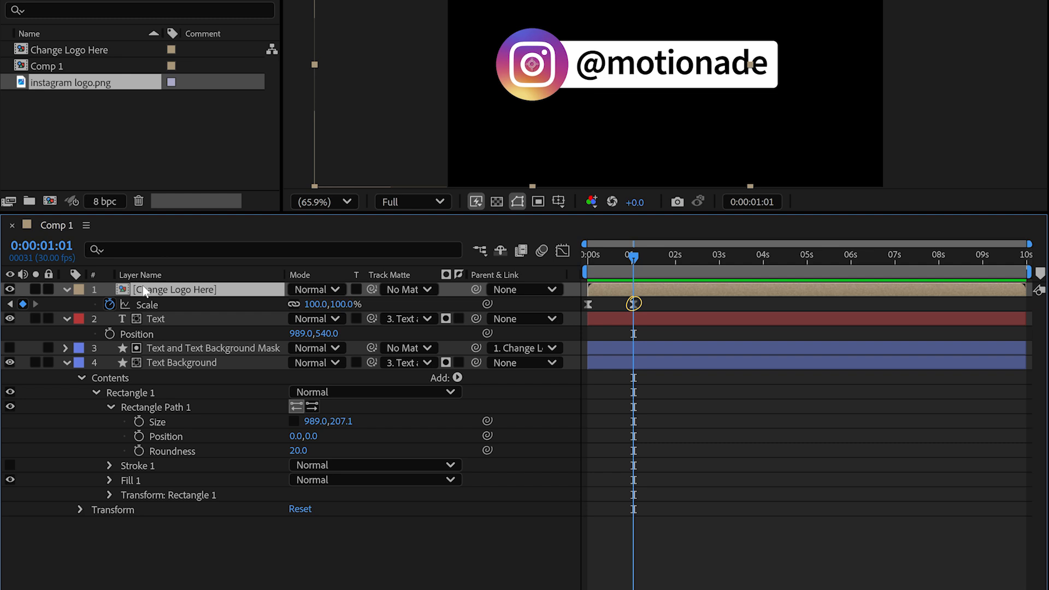
{"action": "key", "text": "p"}
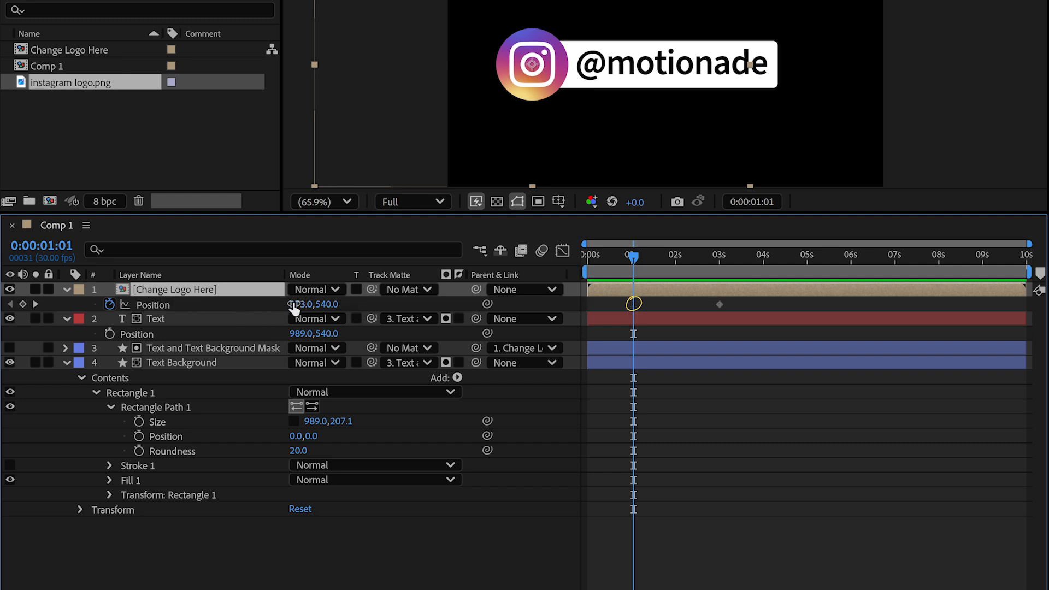
{"action": "mouse_move", "coordinate": [293, 304]}
{"action": "left_mouse_down"}
{"action": "mouse_move", "coordinate": [540, 307]}
{"action": "mouse_move", "coordinate": [985, 282]}
{"action": "mouse_move", "coordinate": [174, 304]}
{"action": "mouse_move", "coordinate": [307, 309]}
{"action": "left_mouse_up"}
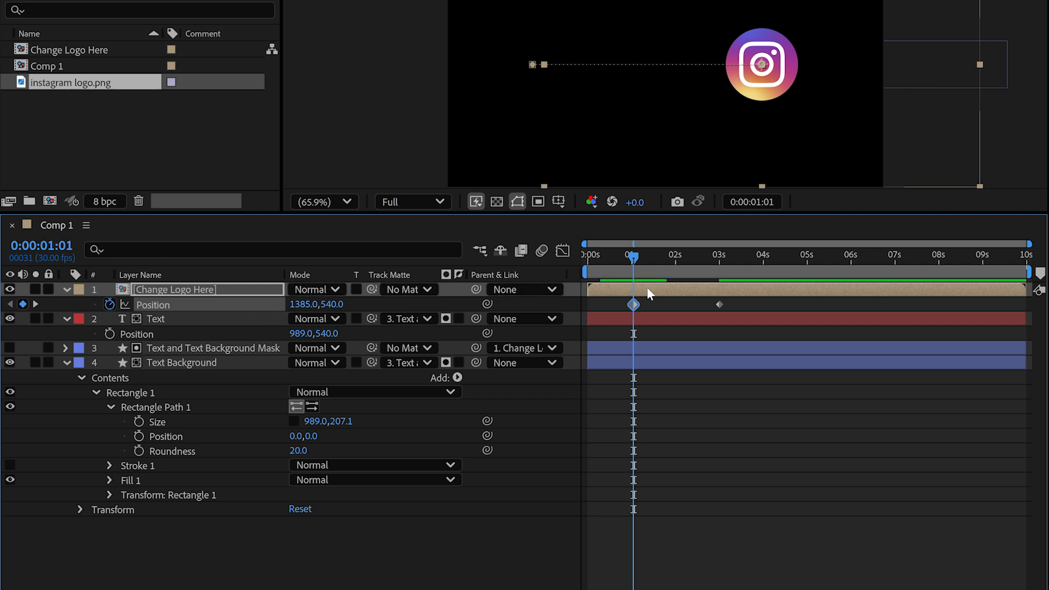
Step: Apply Easy Ease to both Position keyframes of the Change Logo Here layer
{"action": "key", "text": "F9"}
{"action": "left_click_drag", "start_coordinate": [747, 298], "coordinate": [614, 314]}
{"action": "key", "text": "F9"}
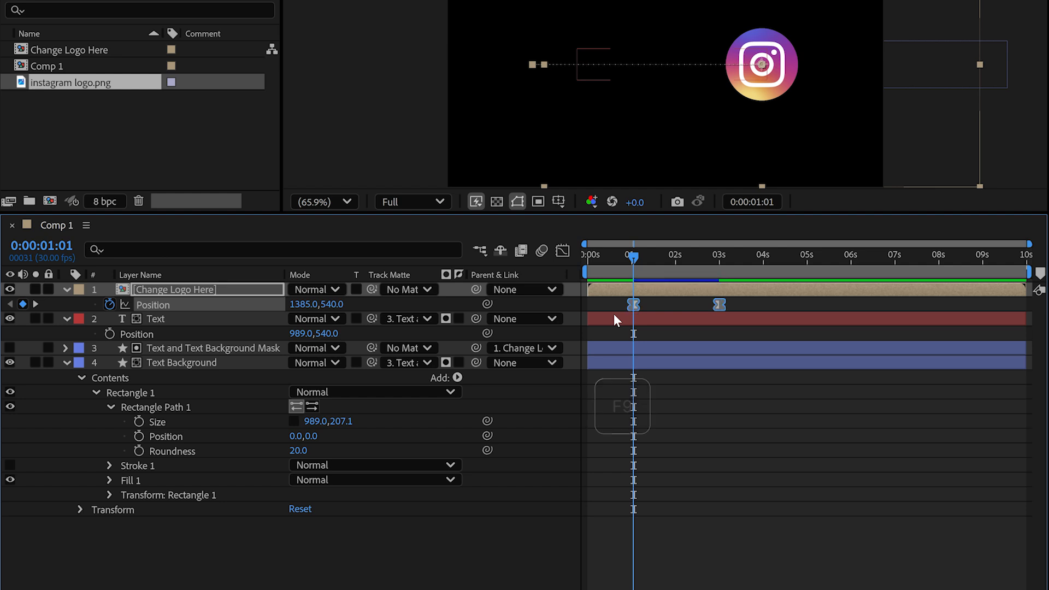
Step: Shape the speed graph of the Change Logo Here layer's Position so the move peaks early and slows gradually into the last keyframe
{"action": "left_click", "coordinate": [563, 252]}
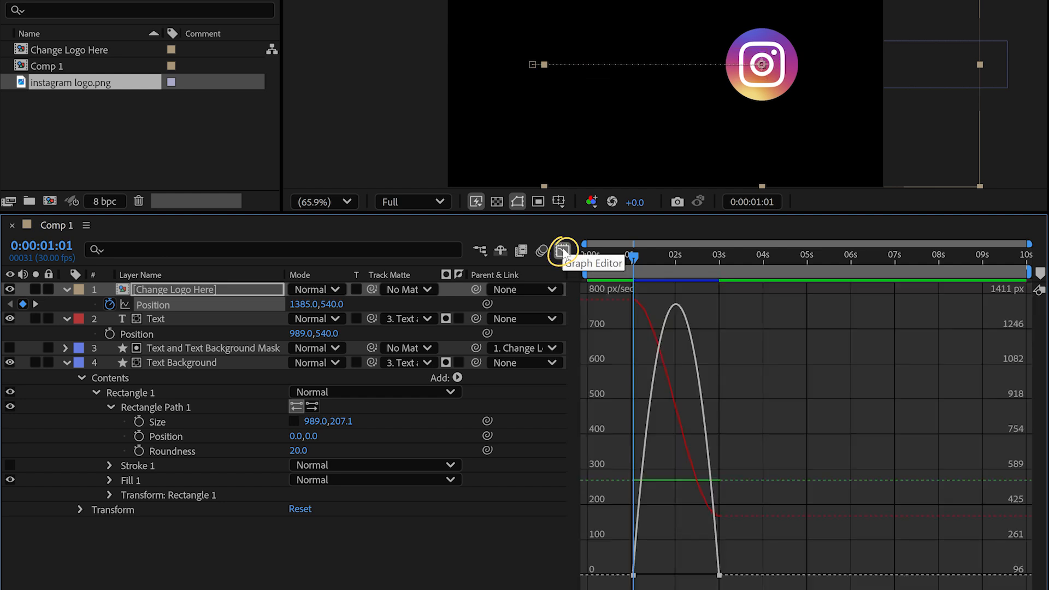
{"action": "right_click", "coordinate": [642, 339]}
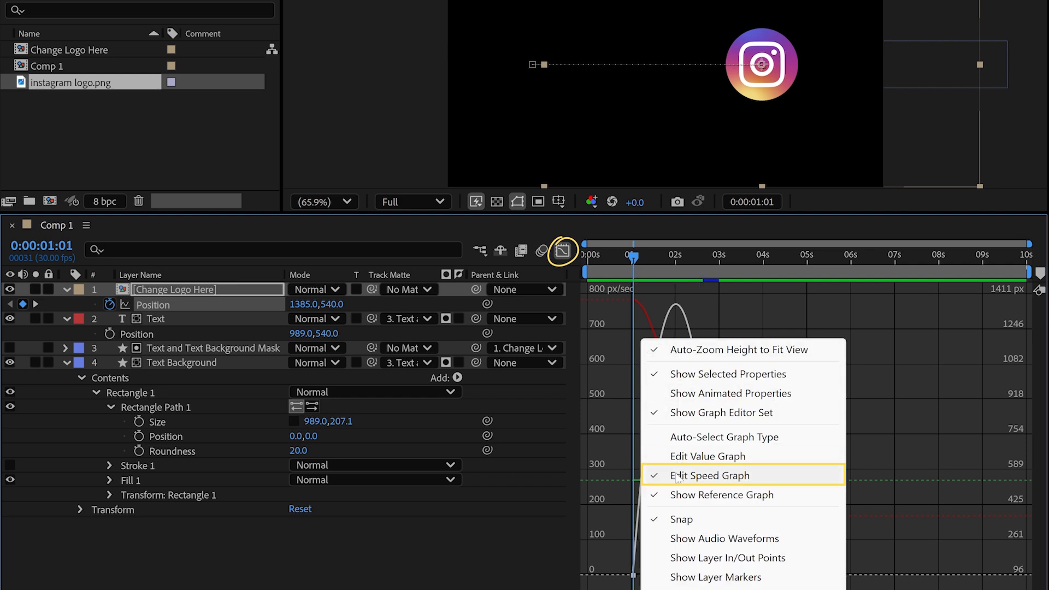
{"action": "left_click", "coordinate": [617, 451]}
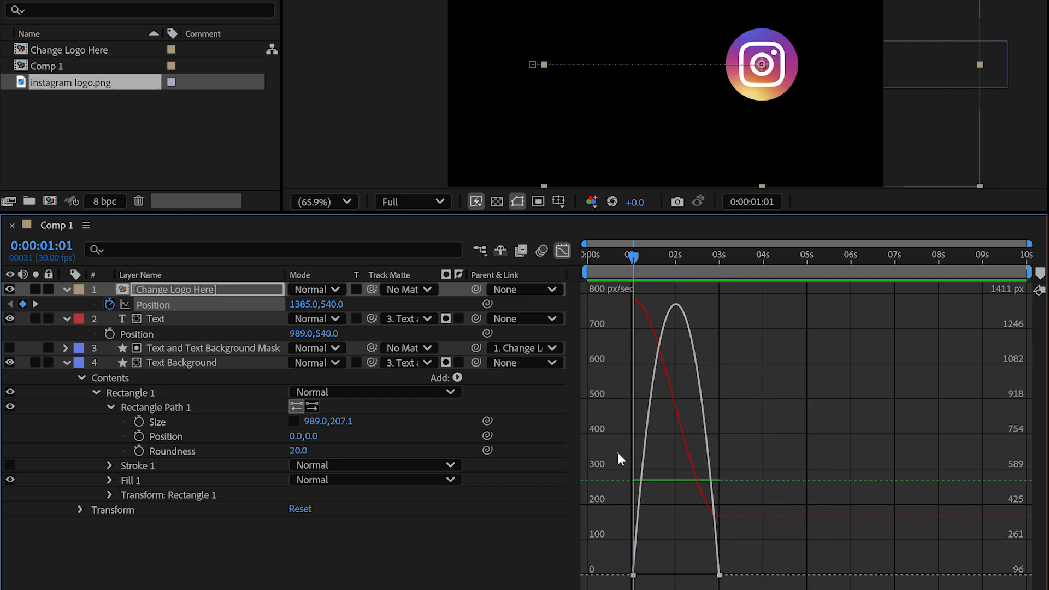
{"action": "left_click", "coordinate": [719, 576]}
{"action": "left_click_drag", "start_coordinate": [705, 579], "coordinate": [647, 577]}
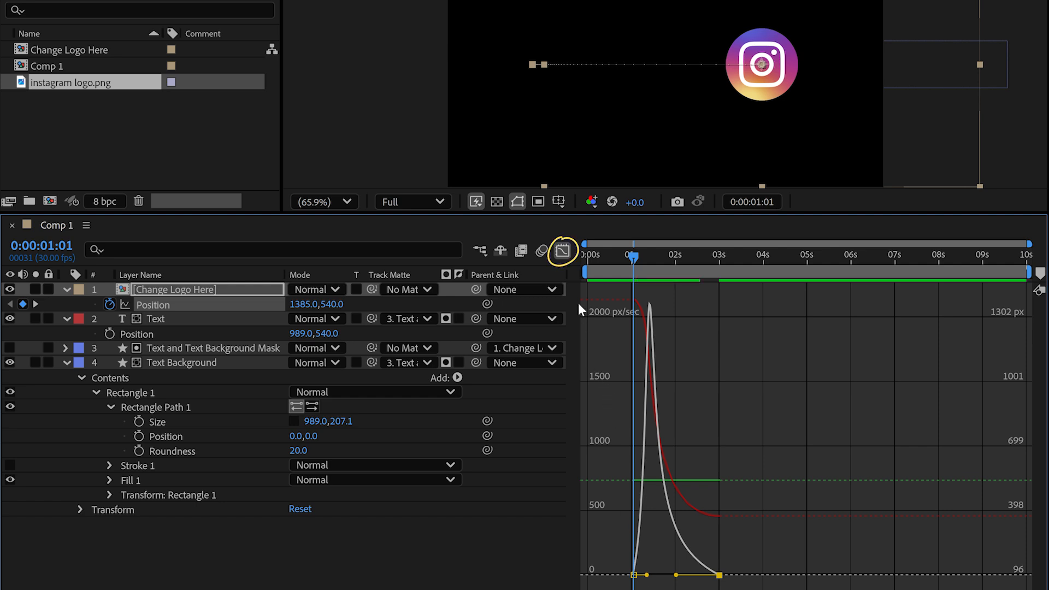
{"action": "left_click", "coordinate": [563, 250]}
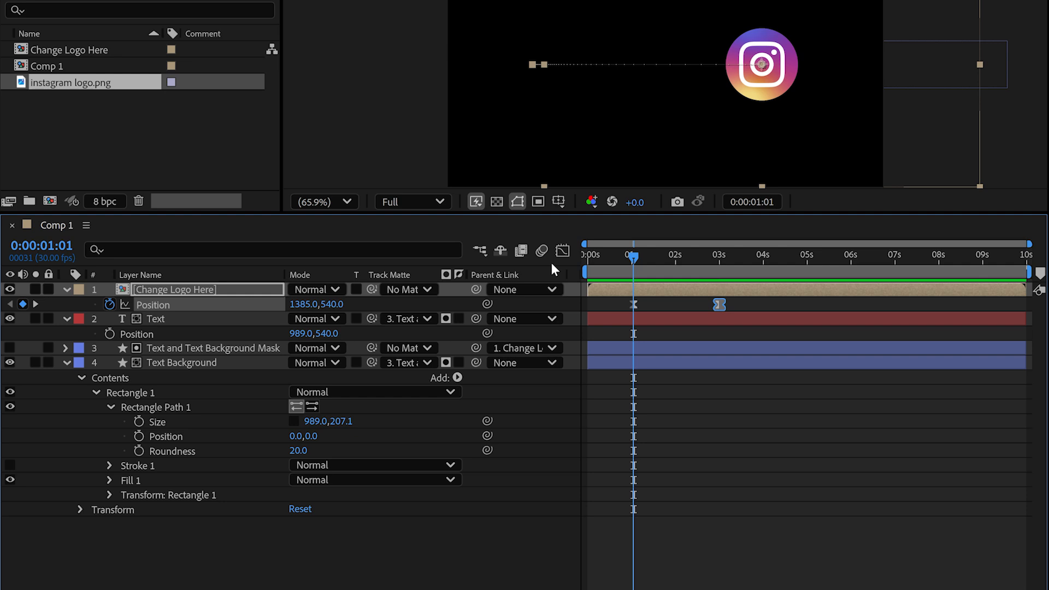
Step: Preview the lower third animation from the start of the composition
{"action": "left_click_drag", "start_coordinate": [630, 254], "coordinate": [572, 257]}
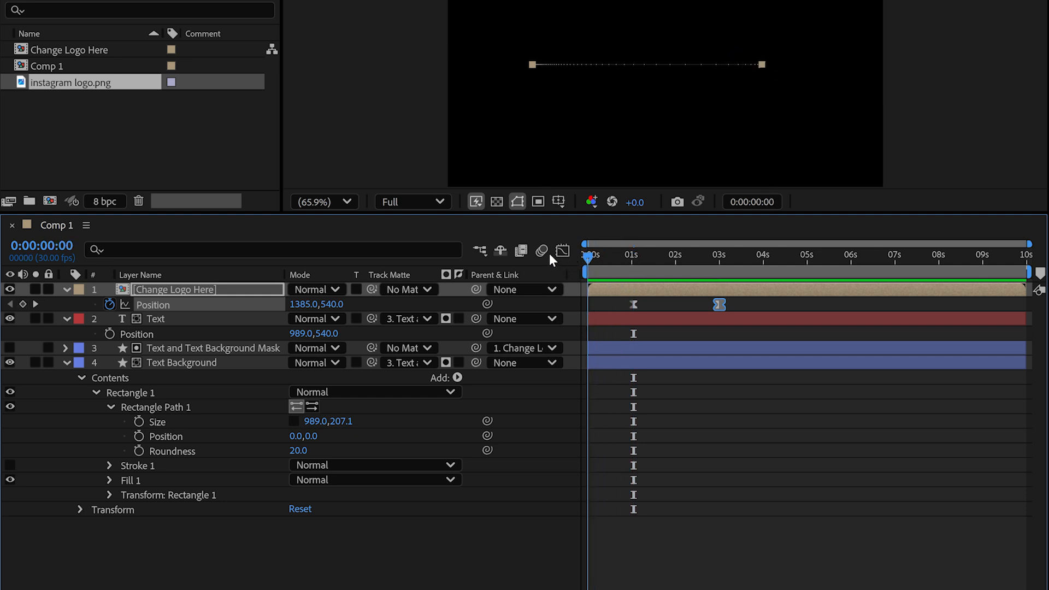
{"action": "key", "text": "space"}
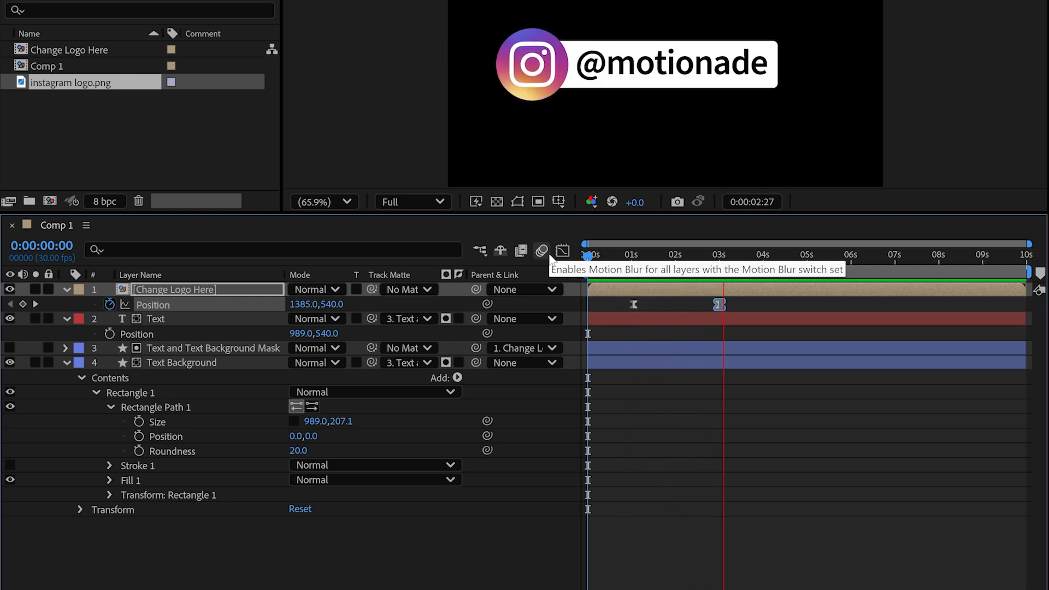
{"action": "key", "text": "space"}
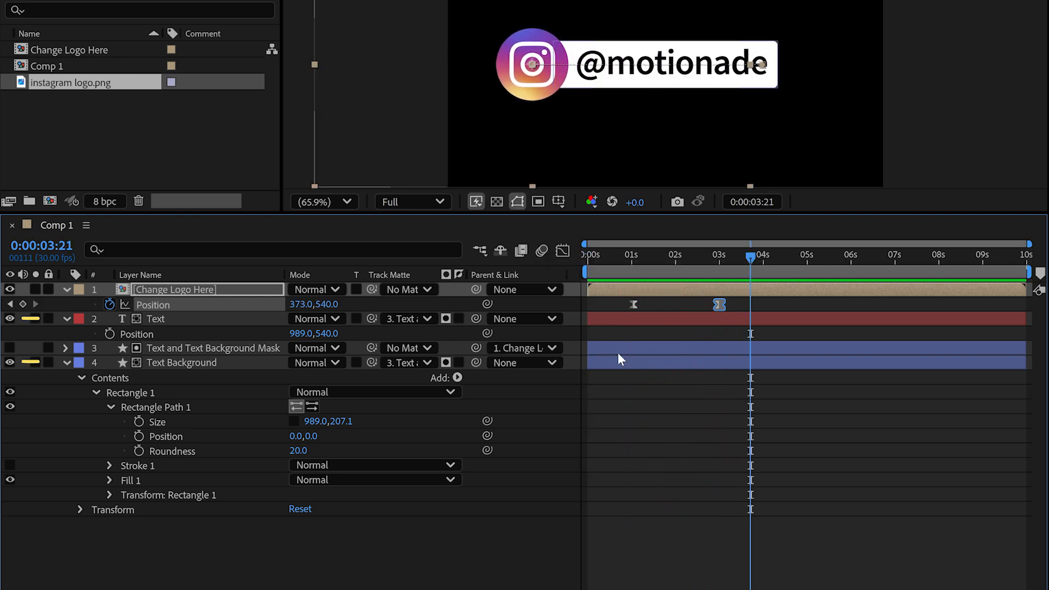
Step: Trim the start of the Text, Text and Text Background Mask and Text Background layers to the first logo Position keyframe at 0:00:01:01
{"action": "left_click", "coordinate": [616, 364]}
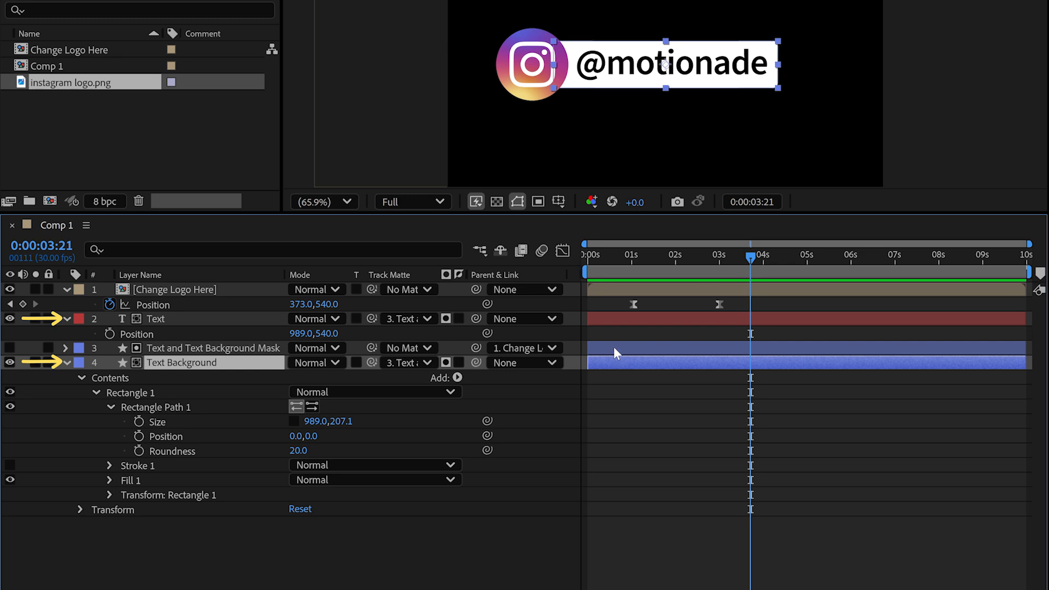
{"action": "left_click", "coordinate": [610, 315], "text": "shift"}
{"action": "key", "text": "j"}
{"action": "key", "text": "j"}
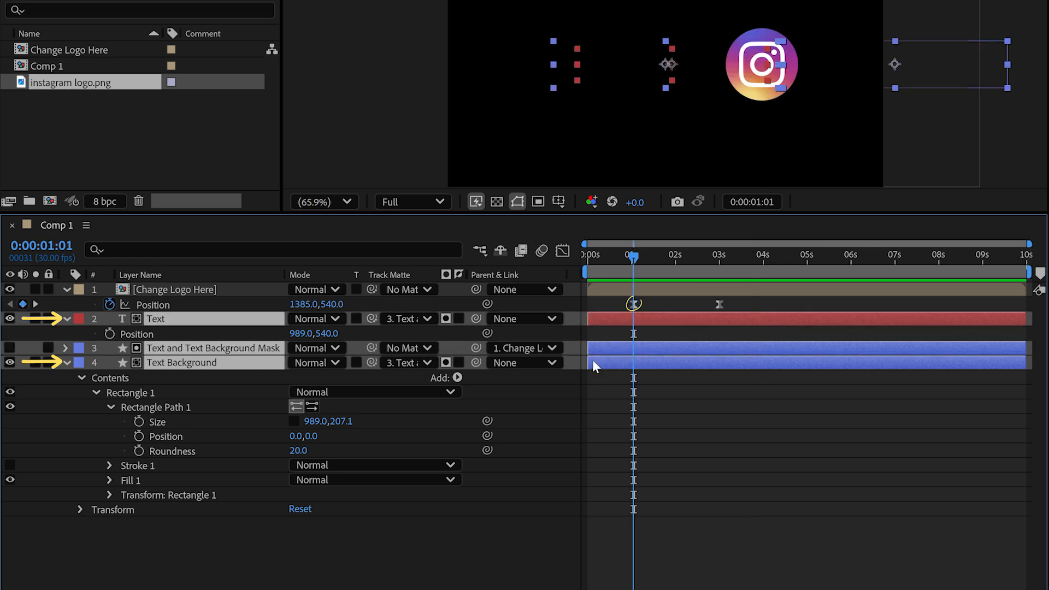
{"action": "left_click_drag", "start_coordinate": [593, 361], "coordinate": [637, 356]}
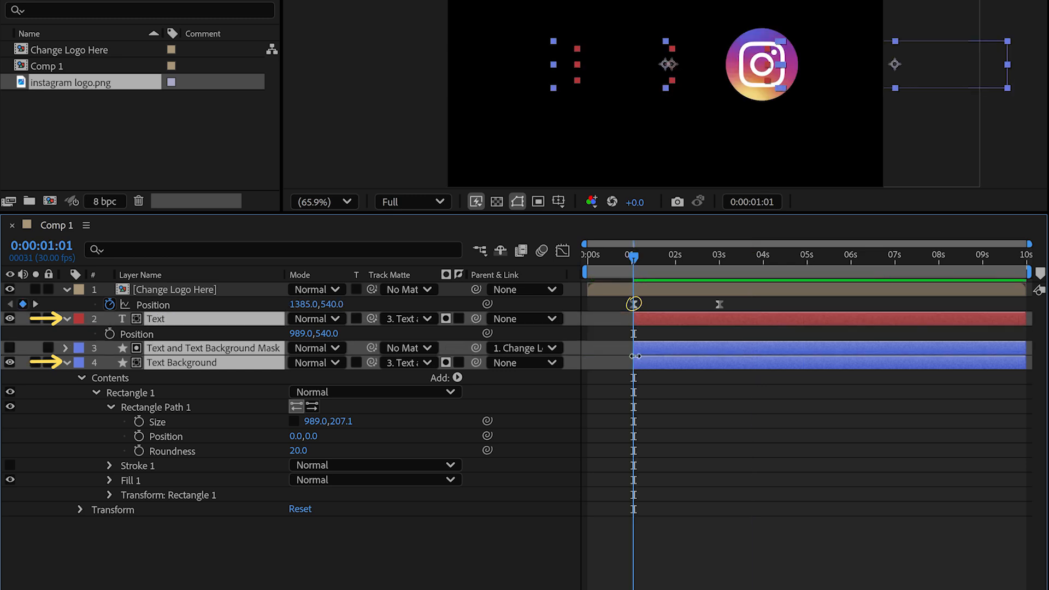
Step: Collapse the layer properties and trim the end of all four layers to 0:00:05:00
{"action": "left_click", "coordinate": [67, 362]}
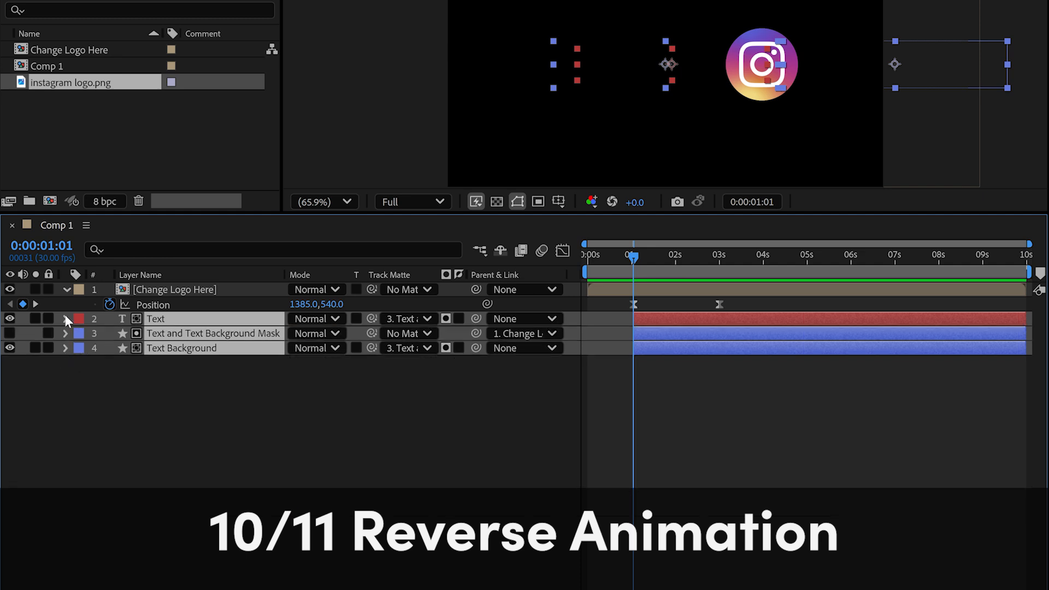
{"action": "left_click", "coordinate": [65, 287]}
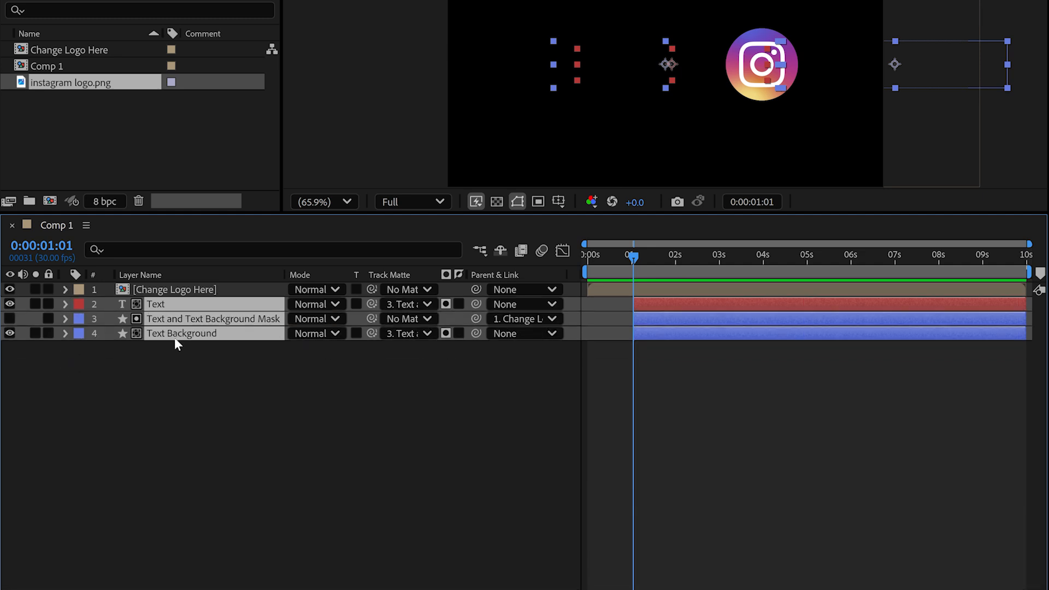
{"action": "left_click_drag", "start_coordinate": [158, 367], "coordinate": [156, 276]}
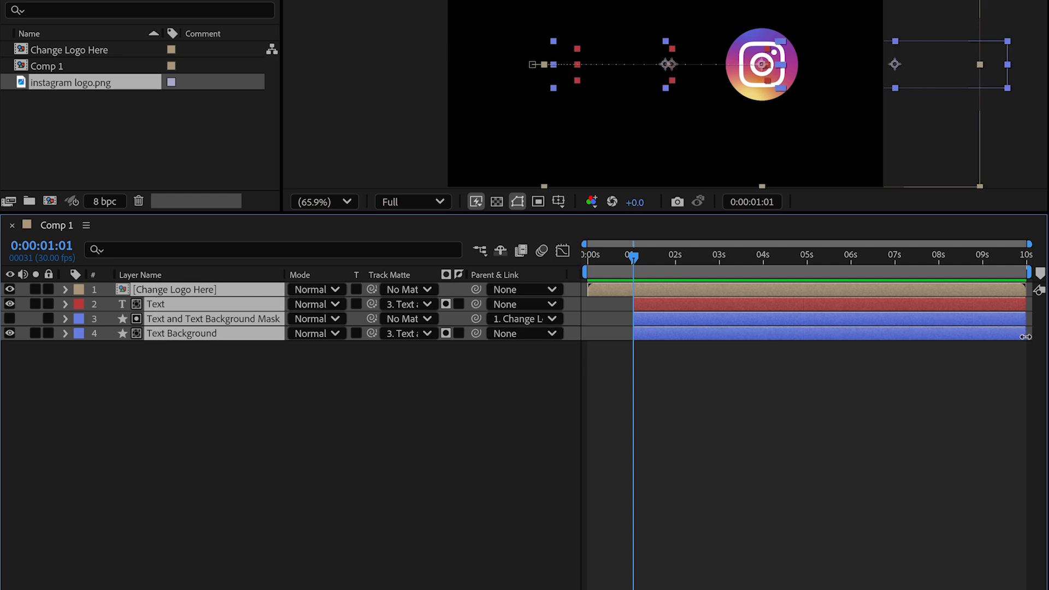
{"action": "left_click_drag", "start_coordinate": [1026, 336], "coordinate": [807, 324]}
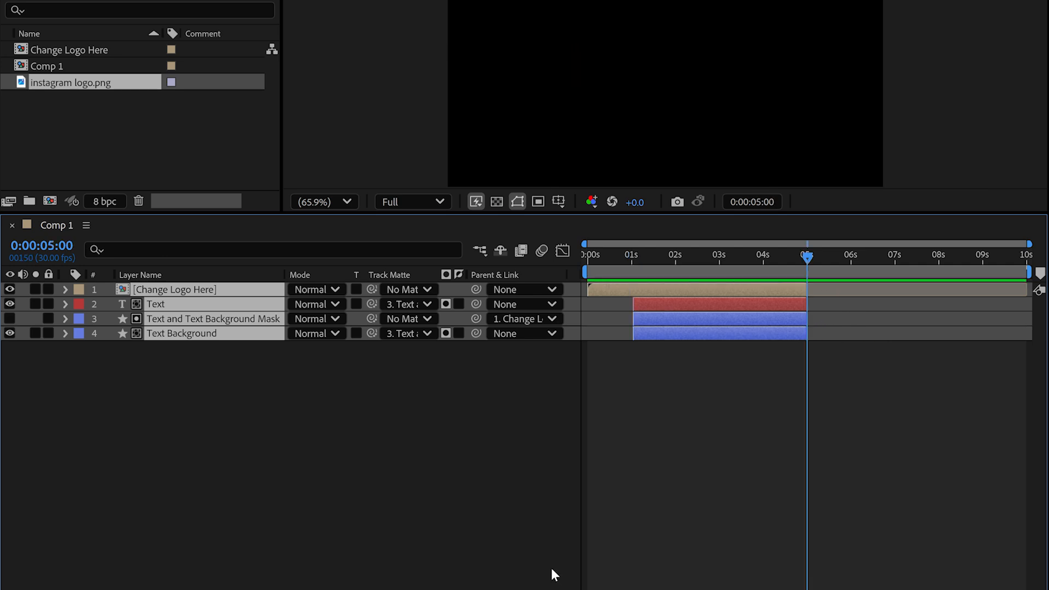
Step: Pre-compose the four selected layers into a composition named In, moving all attributes into it
{"action": "right_click", "coordinate": [262, 341]}
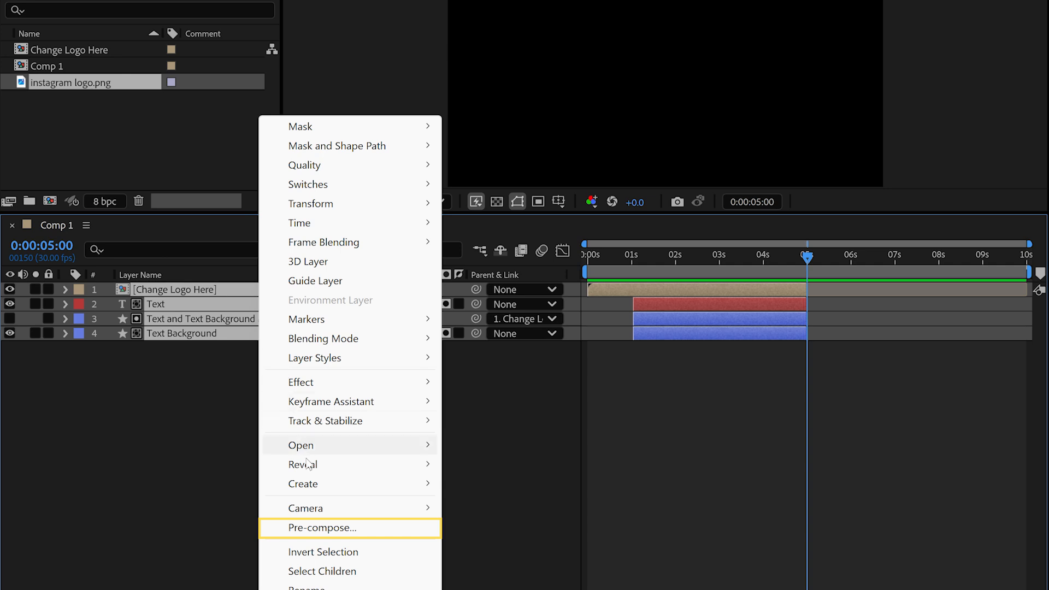
{"action": "left_click", "coordinate": [311, 527]}
{"action": "key", "text": "BackSpace"}
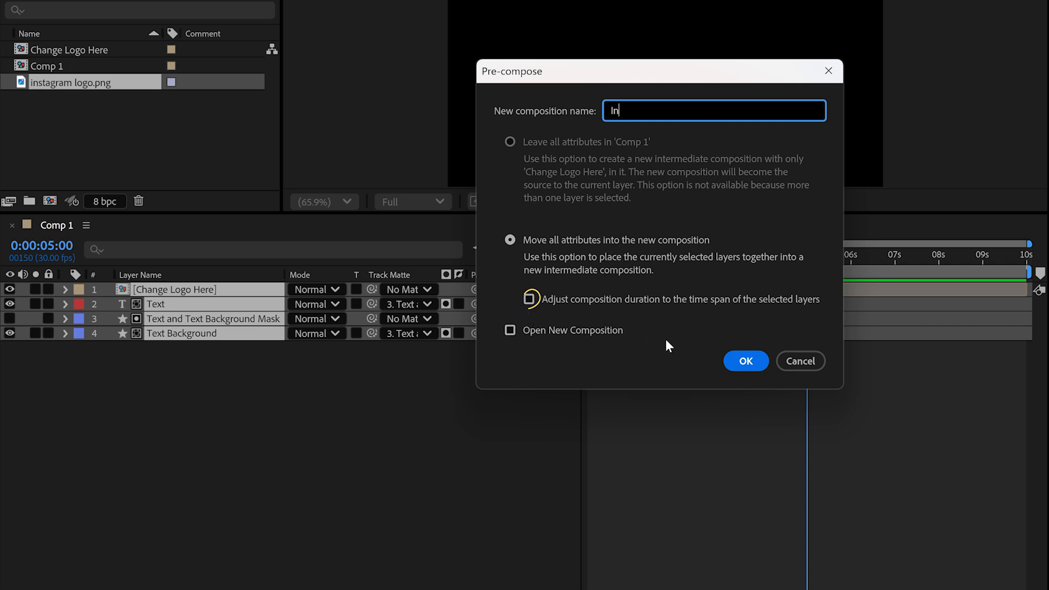
{"action": "left_click", "coordinate": [745, 361]}
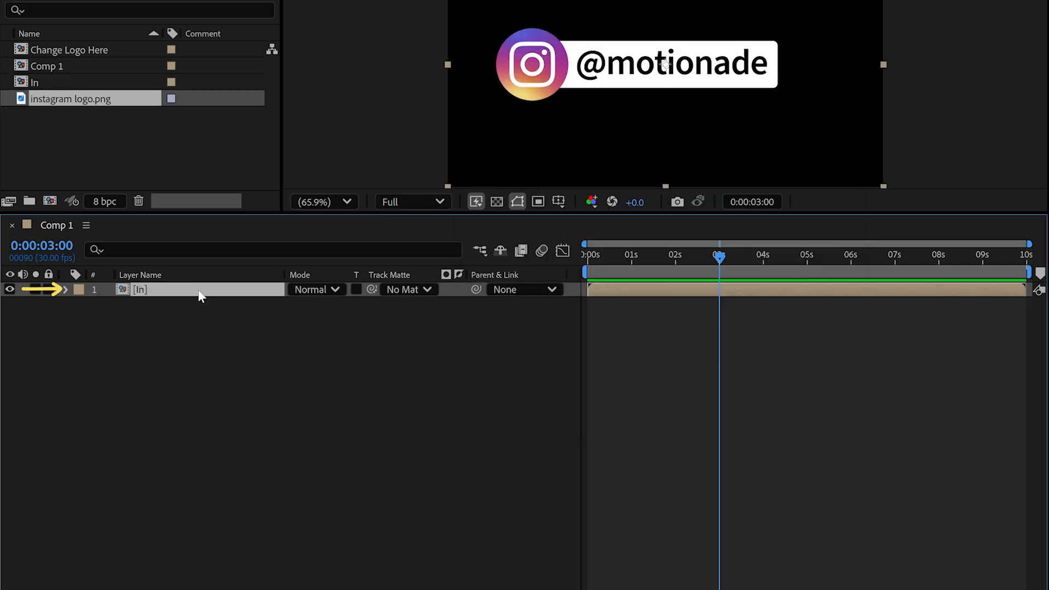
Step: Scale the In layer down to about half size and set its Position to 475, 916, placing it in the frame's lower-left area
{"action": "key", "text": "p"}
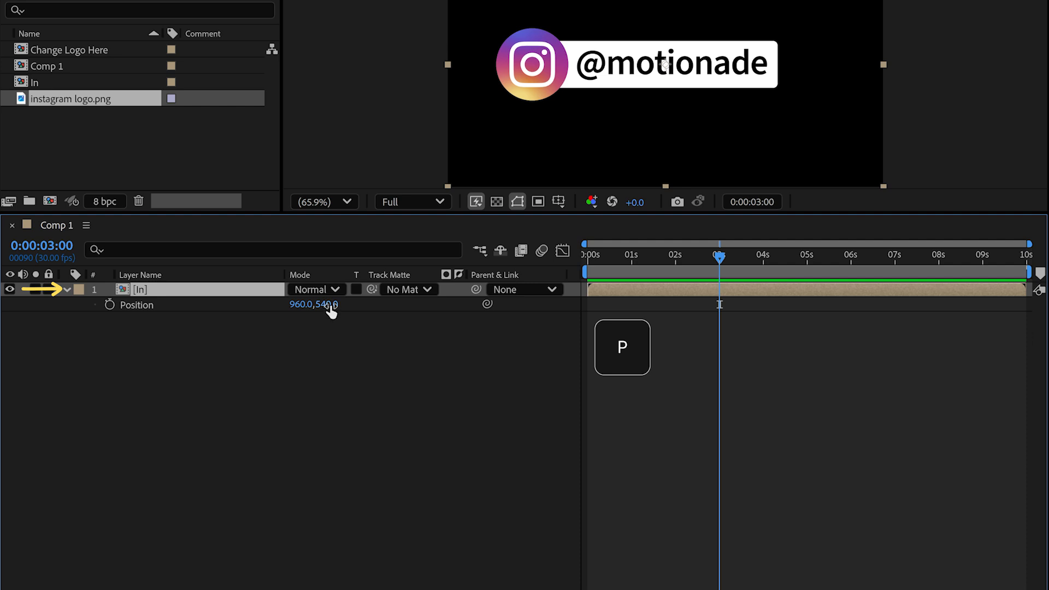
{"action": "left_click_drag", "start_coordinate": [326, 304], "coordinate": [593, 334]}
{"action": "left_click_drag", "start_coordinate": [298, 307], "coordinate": [162, 307]}
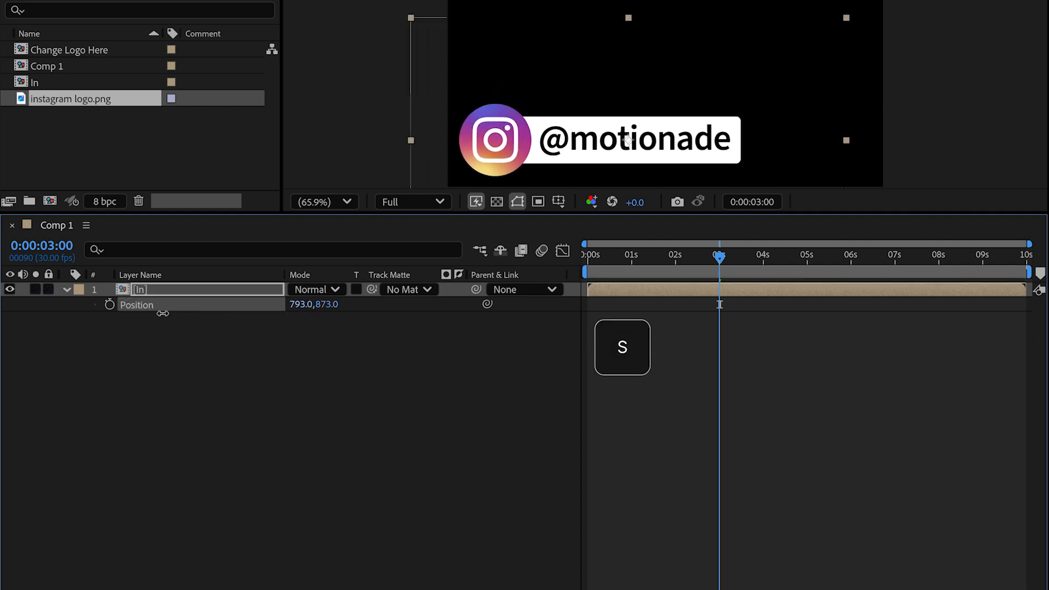
{"action": "left_click", "coordinate": [145, 292]}
{"action": "key", "text": "s"}
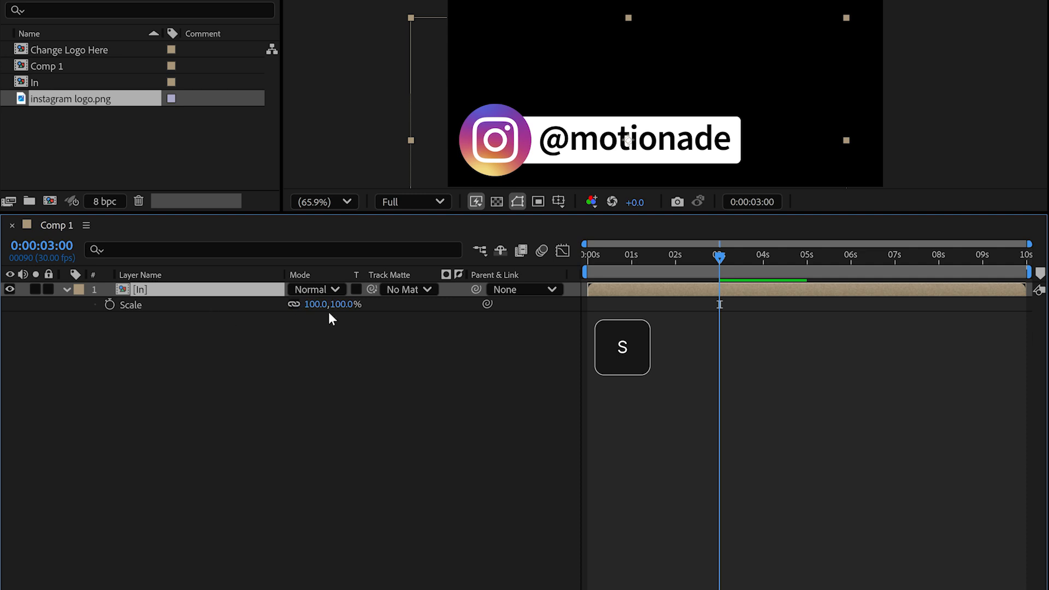
{"action": "left_click_drag", "start_coordinate": [328, 306], "coordinate": [47, 332]}
{"action": "left_click", "coordinate": [196, 291]}
{"action": "key", "text": "p"}
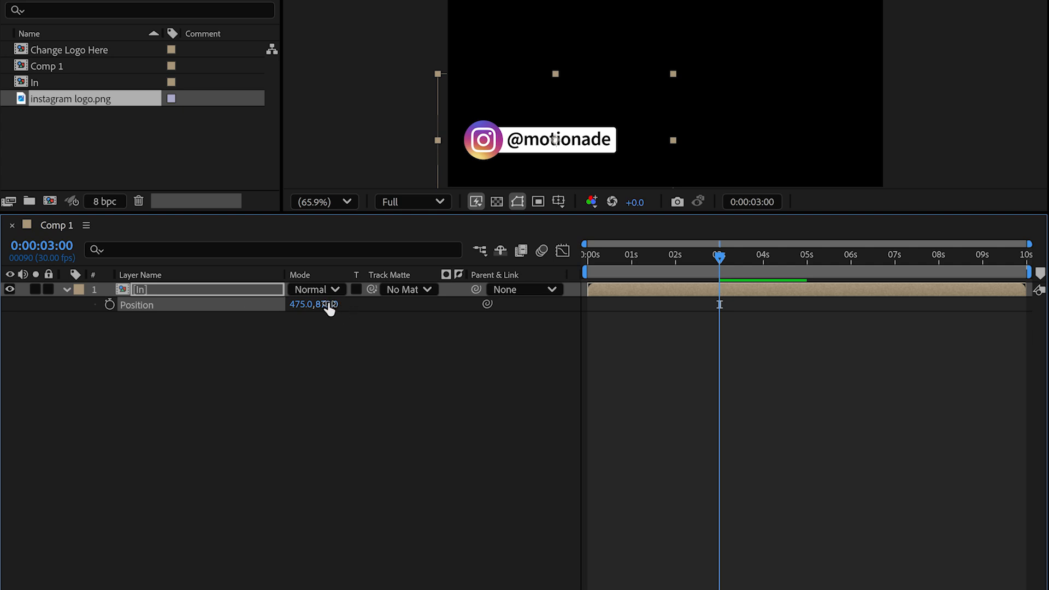
{"action": "left_click_drag", "start_coordinate": [330, 304], "coordinate": [365, 304]}
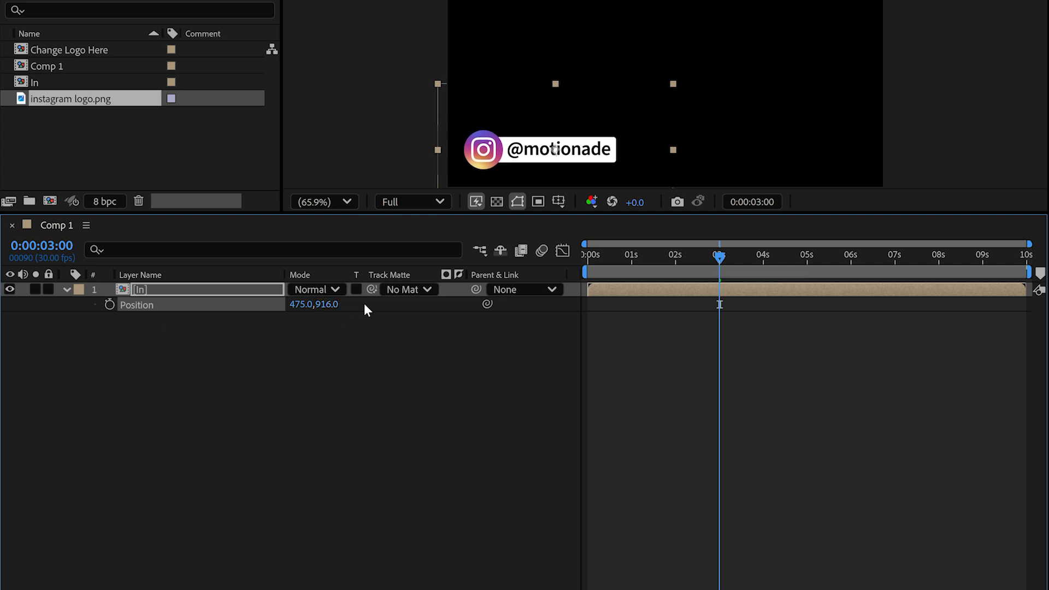
Step: Duplicate the In layer and rename the copy Out
{"action": "left_click", "coordinate": [180, 290]}
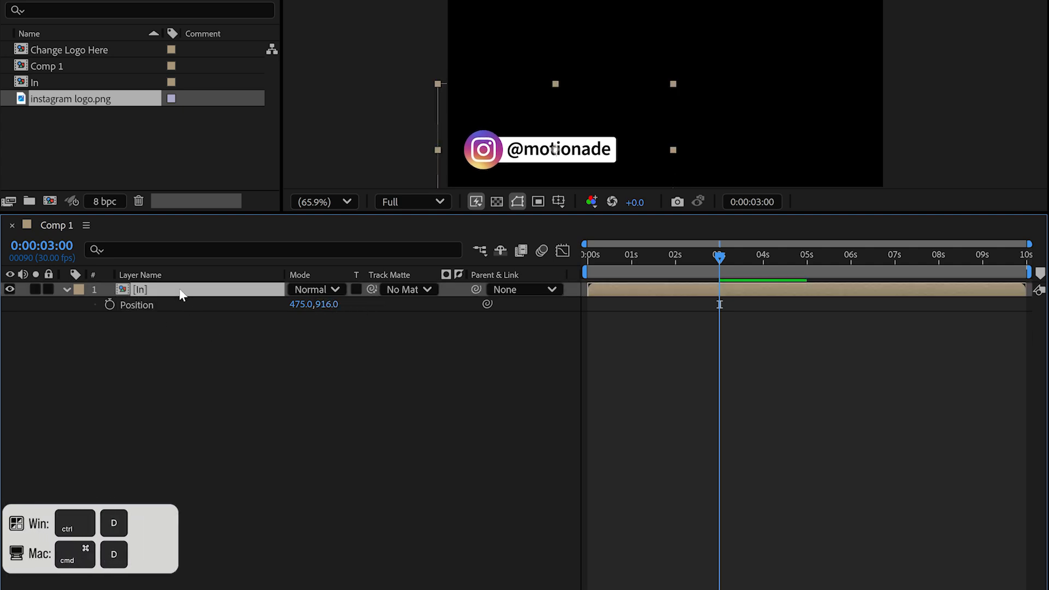
{"action": "key", "text": "ctrl+d"}
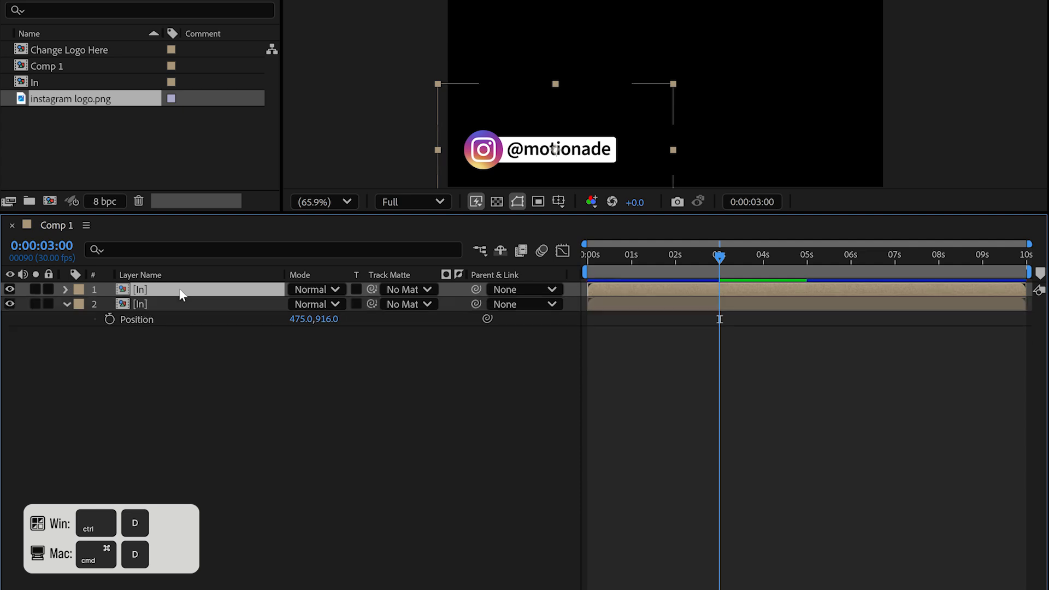
{"action": "key", "text": "Return"}
{"action": "type", "text": "Out"}
{"action": "left_click", "coordinate": [218, 520]}
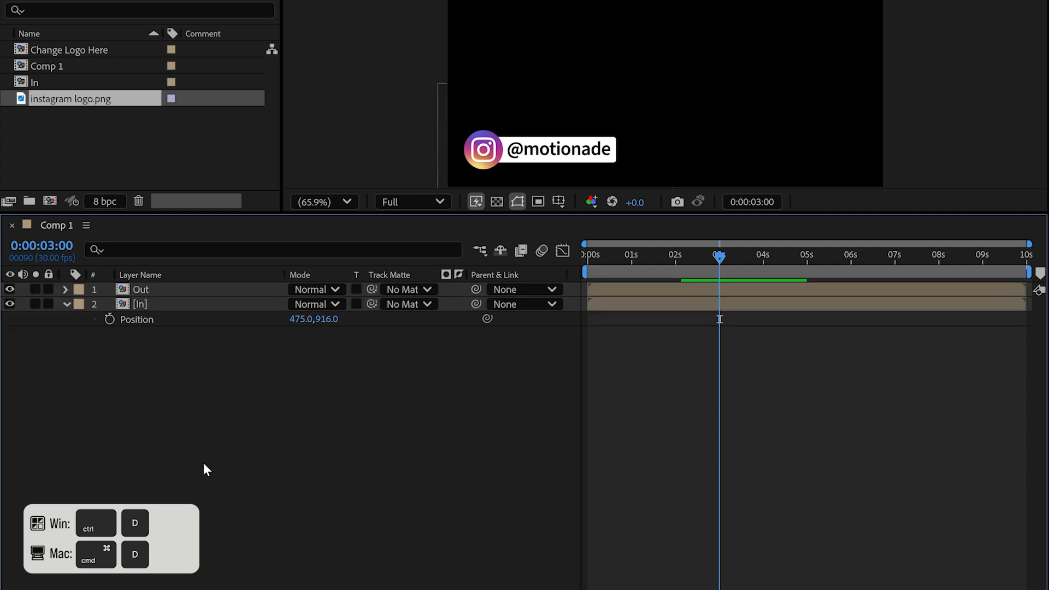
Step: Apply Time-Reverse Layer to the Out layer
{"action": "right_click", "coordinate": [173, 290]}
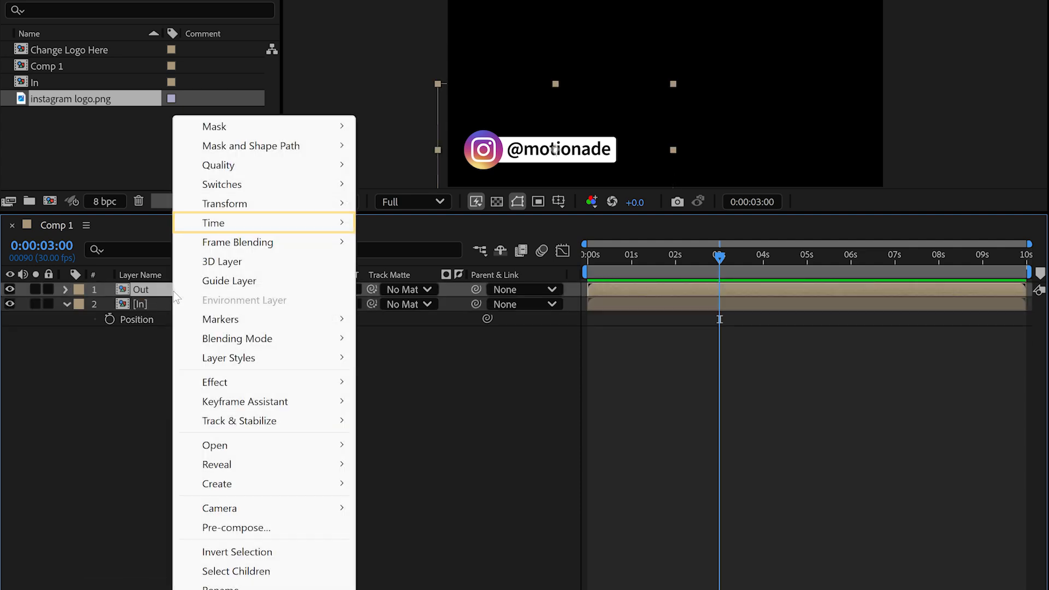
{"action": "mouse_move", "coordinate": [248, 226]}
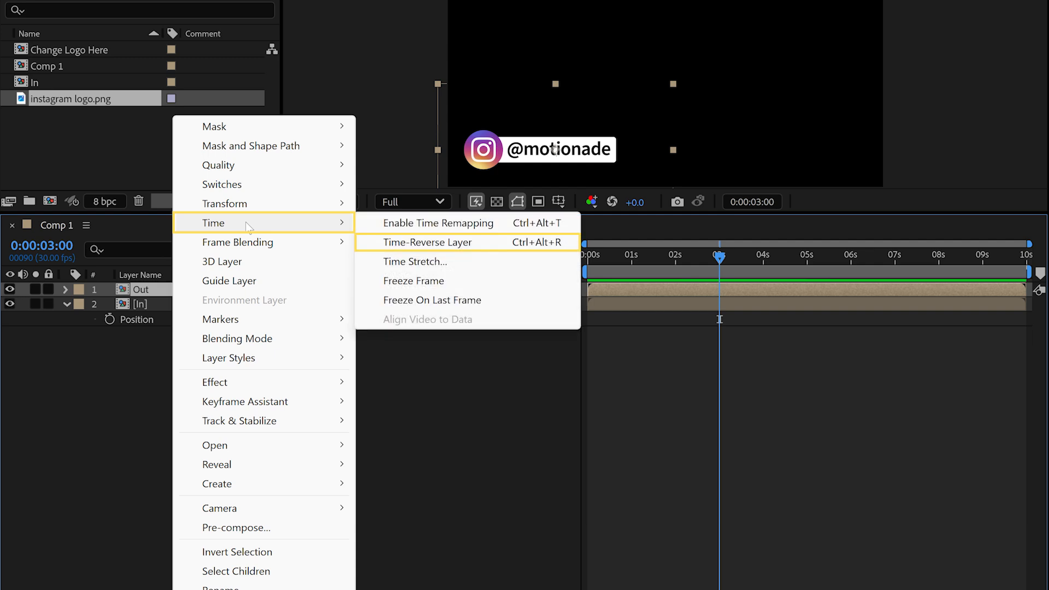
{"action": "left_click", "coordinate": [389, 246]}
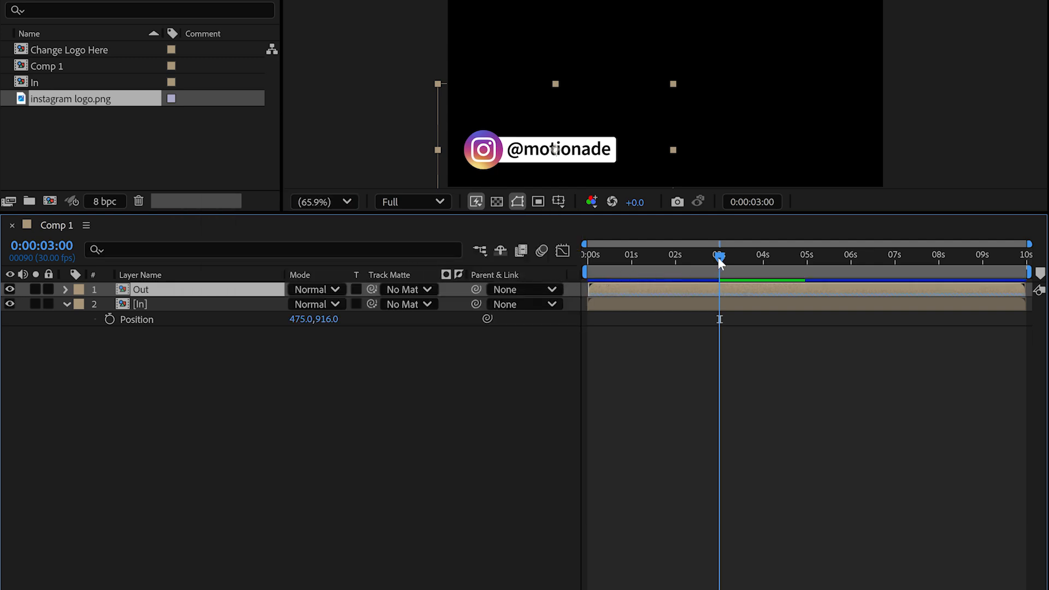
Step: Preview Comp 1 from the beginning with the reversed Out layer in place
{"action": "left_click_drag", "start_coordinate": [719, 263], "coordinate": [545, 237]}
{"action": "key", "text": "space"}
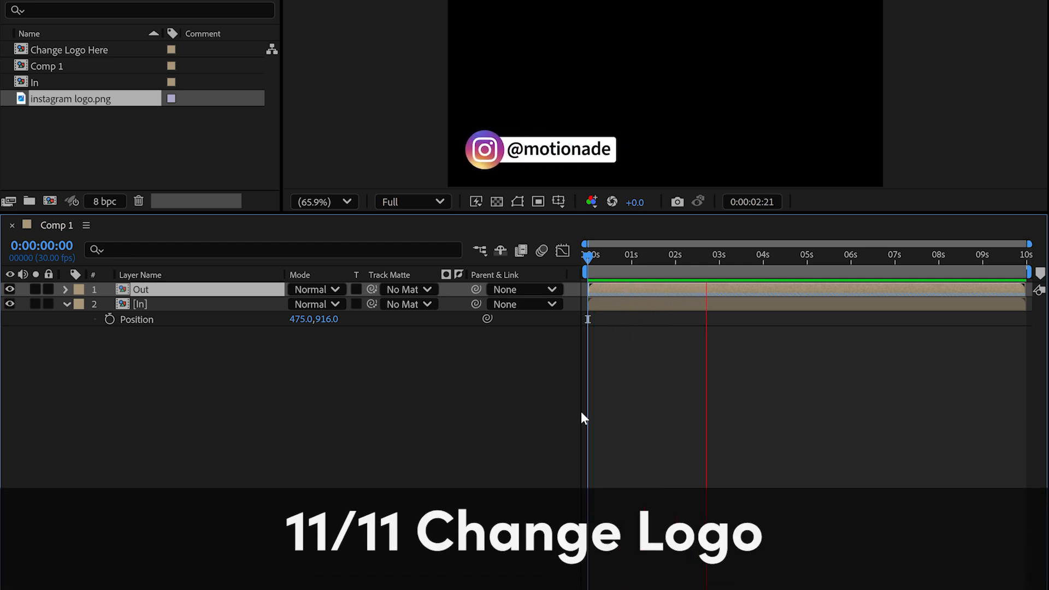
{"action": "key", "text": "space"}
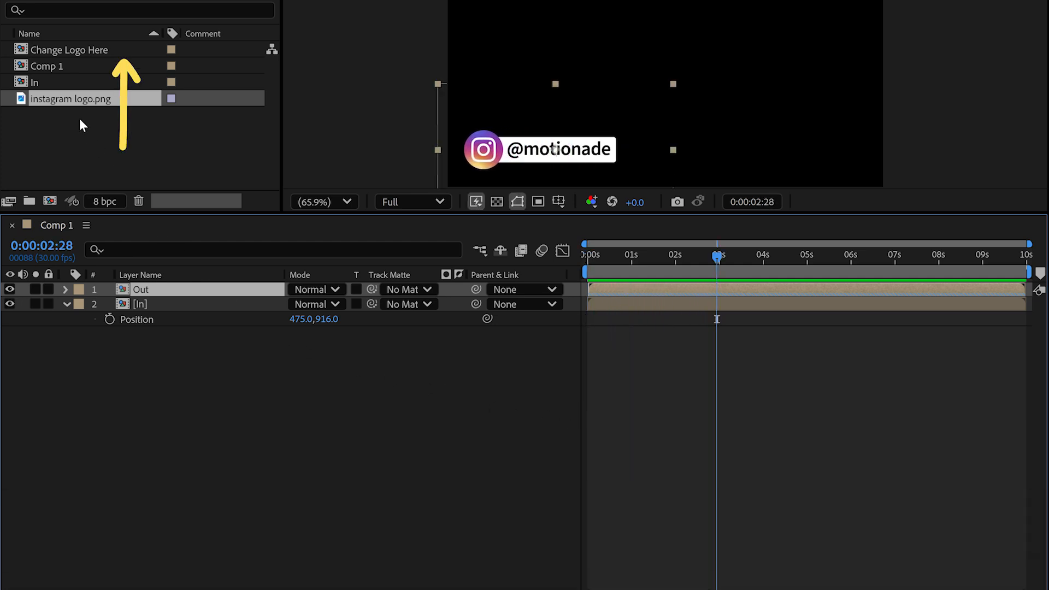
Step: In the Change Logo Here composition, replace the Logo Placeholder layer with facebook logo.png, placed beneath Logo Mask
{"action": "double_click", "coordinate": [60, 48]}
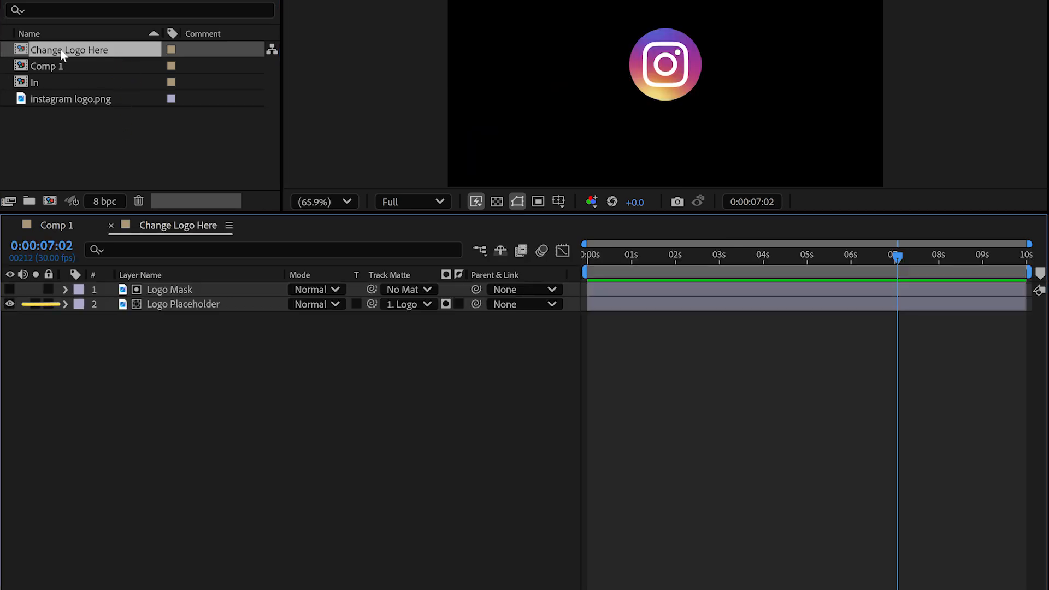
{"action": "left_click", "coordinate": [162, 298]}
{"action": "left_click", "coordinate": [162, 301]}
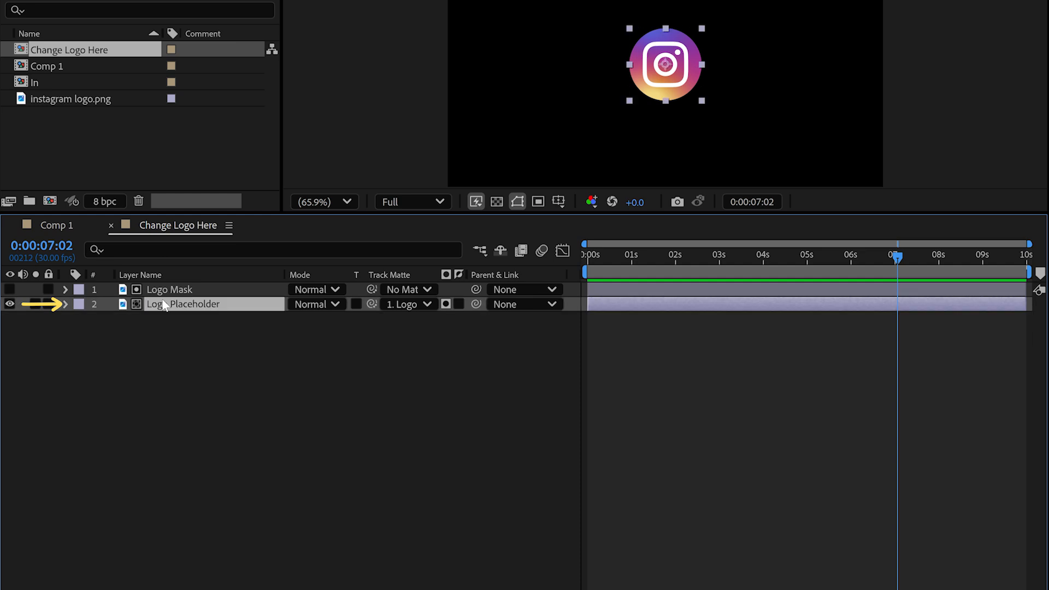
{"action": "key", "text": "Delete"}
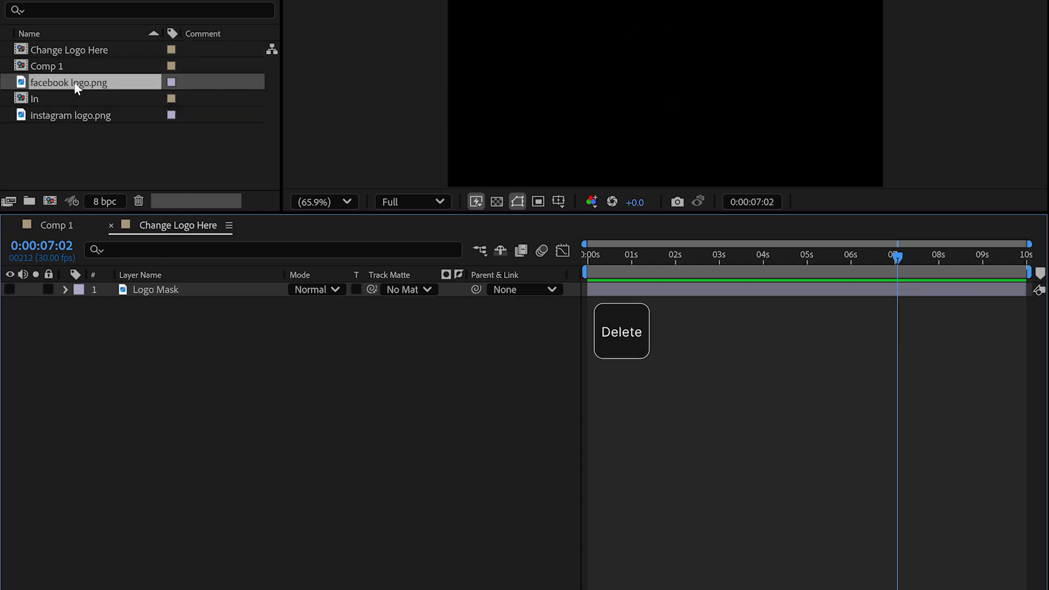
{"action": "left_click_drag", "start_coordinate": [75, 82], "coordinate": [140, 310]}
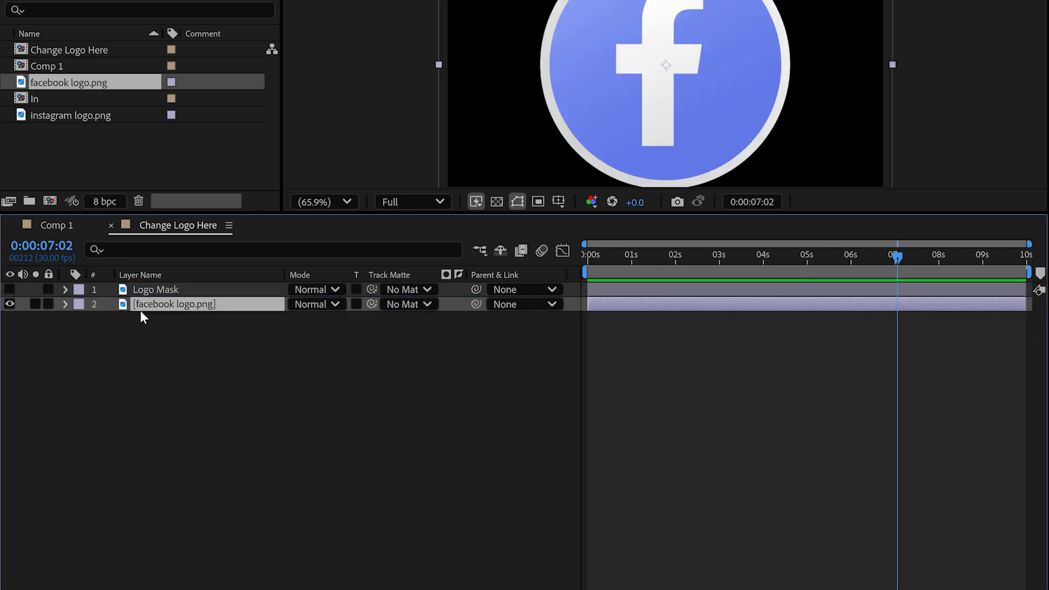
Step: Use Logo Mask as the track matte for the facebook logo.png layer and reduce that layer's Scale to 69%
{"action": "left_click", "coordinate": [421, 307]}
{"action": "left_click", "coordinate": [434, 348]}
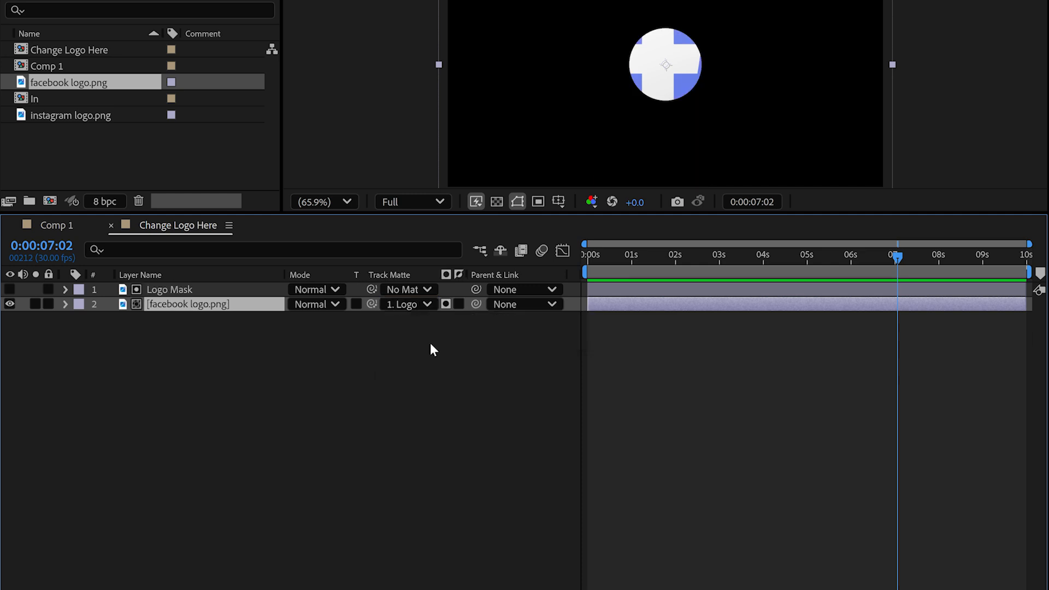
{"action": "key", "text": "s"}
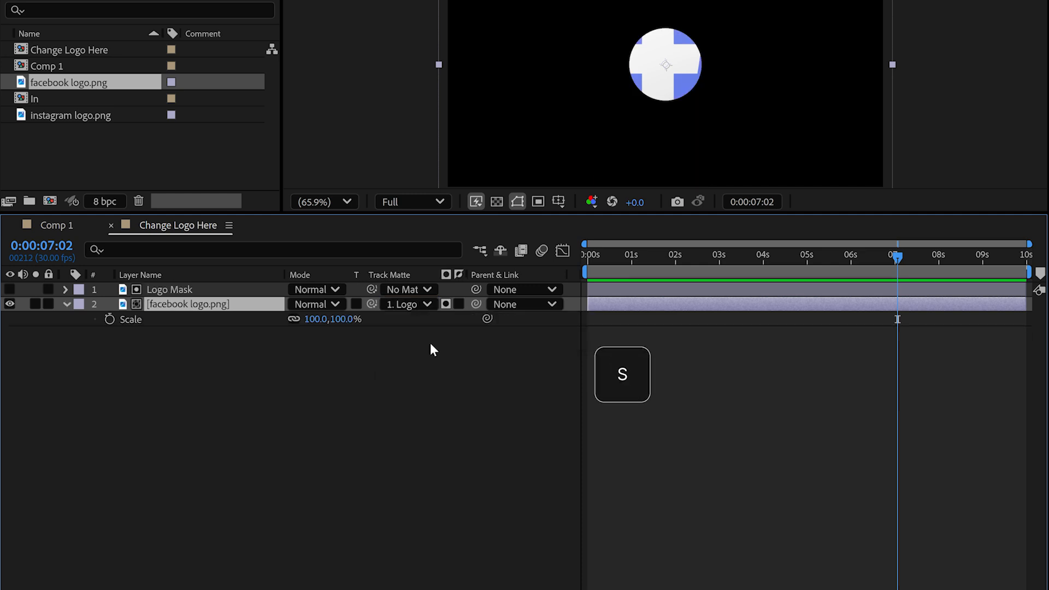
{"action": "left_click_drag", "start_coordinate": [340, 322], "coordinate": [316, 321]}
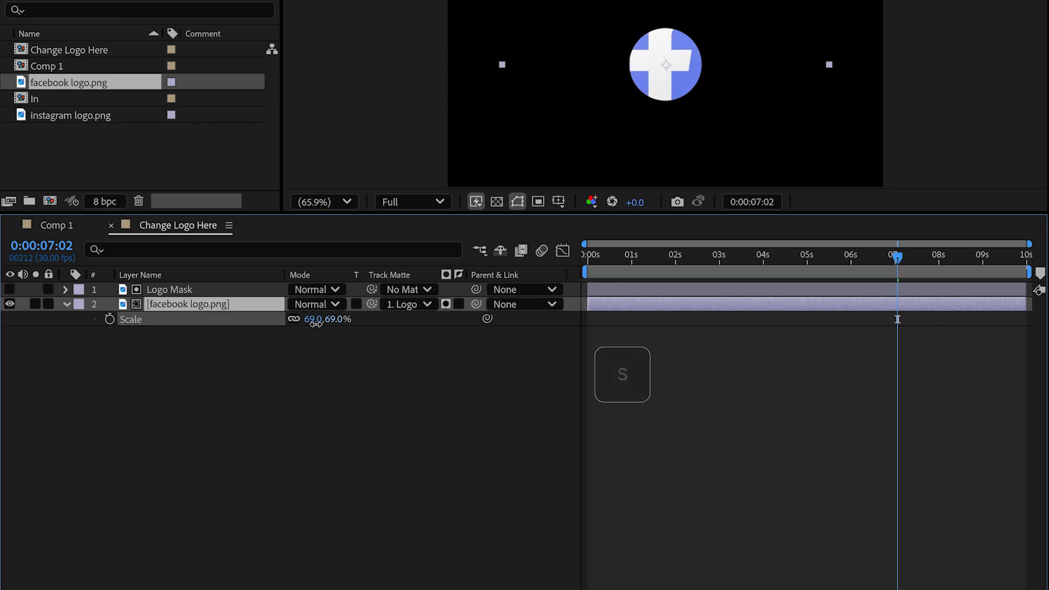